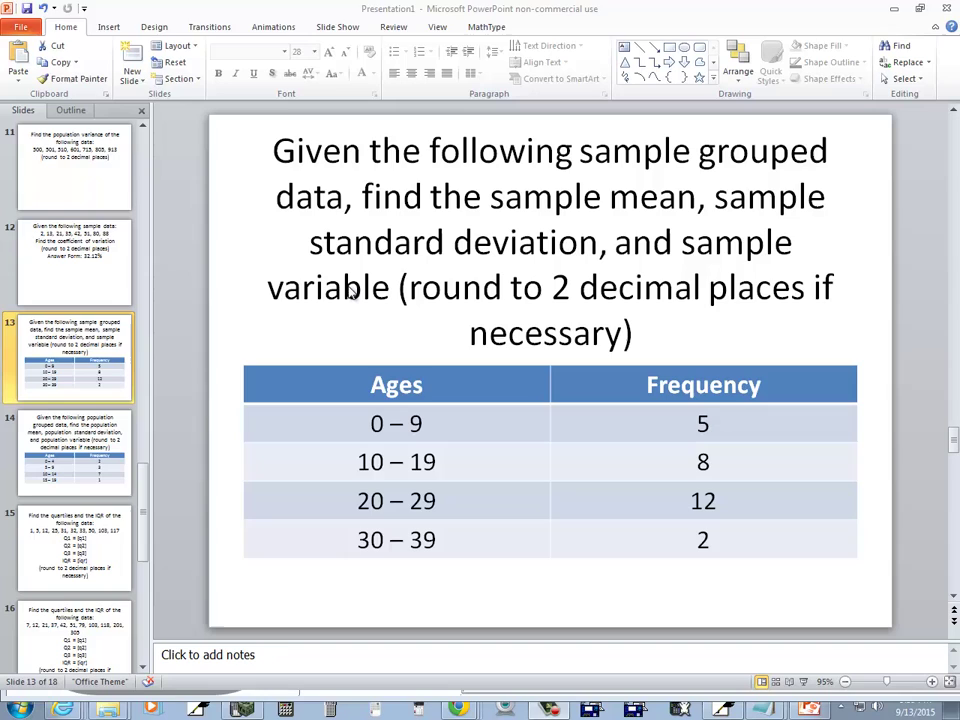
Correct 'sample variable' to 'sample variance' in the slide 13 question
left_click_drag(342, 289, 385, 291)
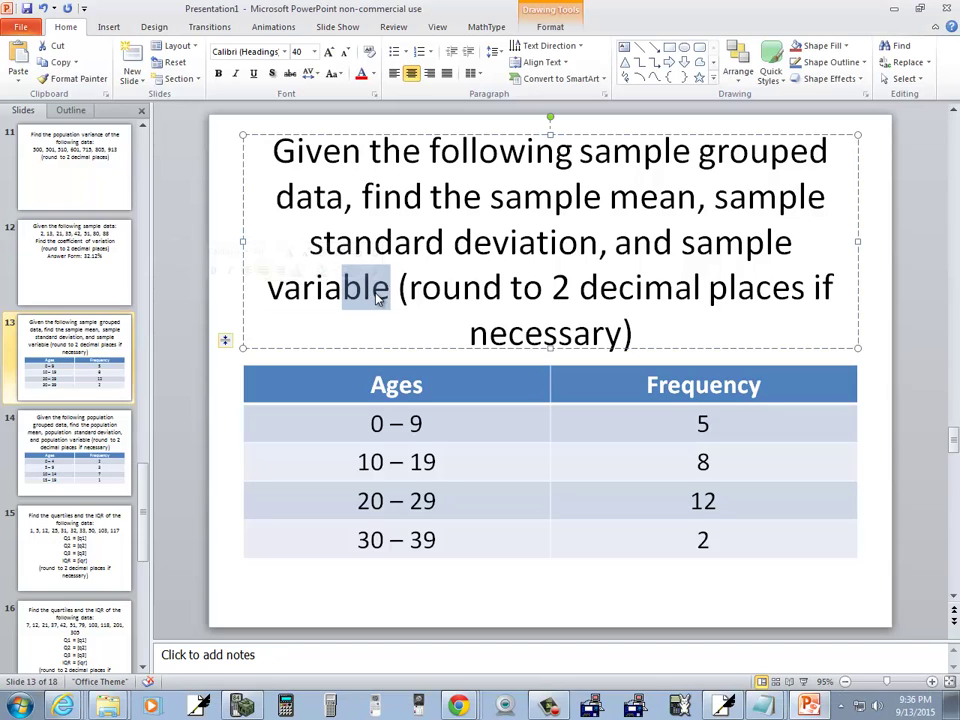
type("nce")
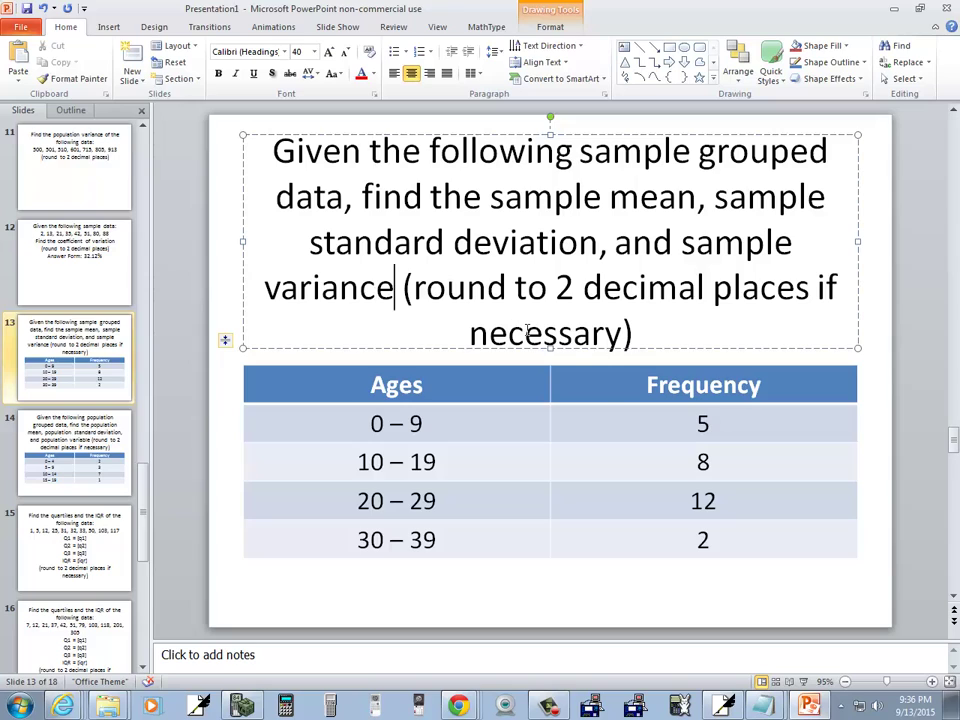
left_click(552, 430)
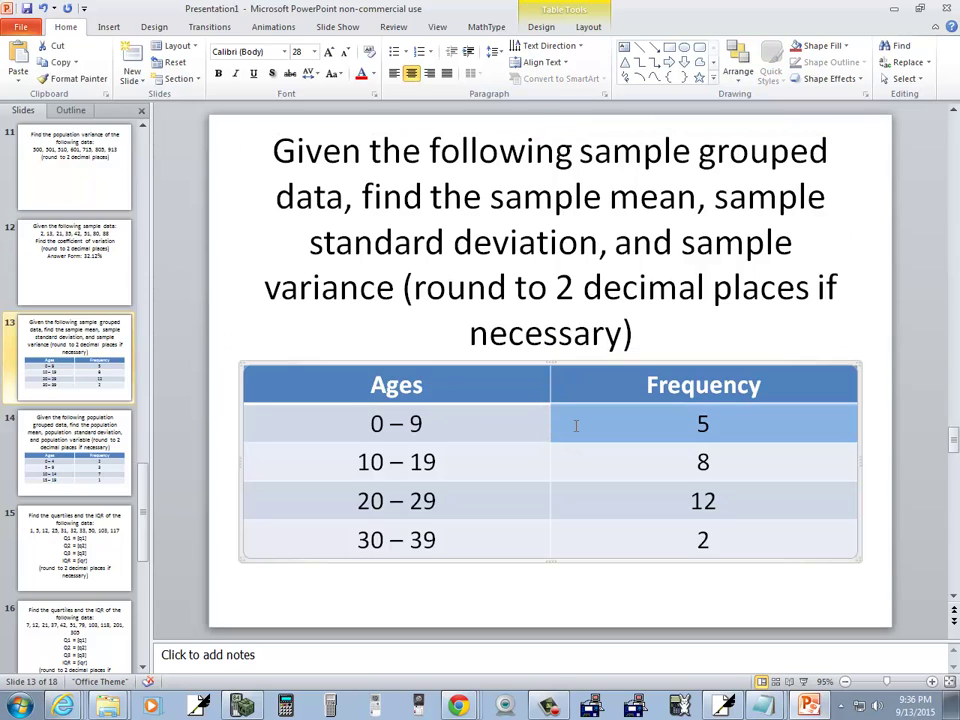
Leave the slide's frequency table unchanged and switch away from PowerPoint toward Free Notes
left_click(583, 427)
key("alt+Tab")
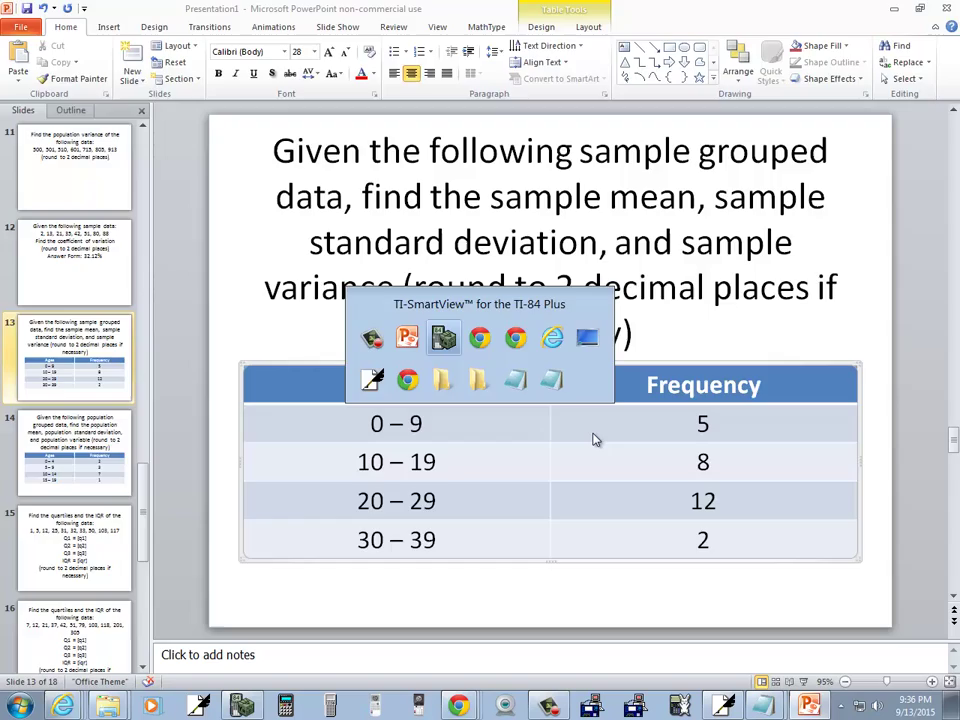
key("alt+Tab")
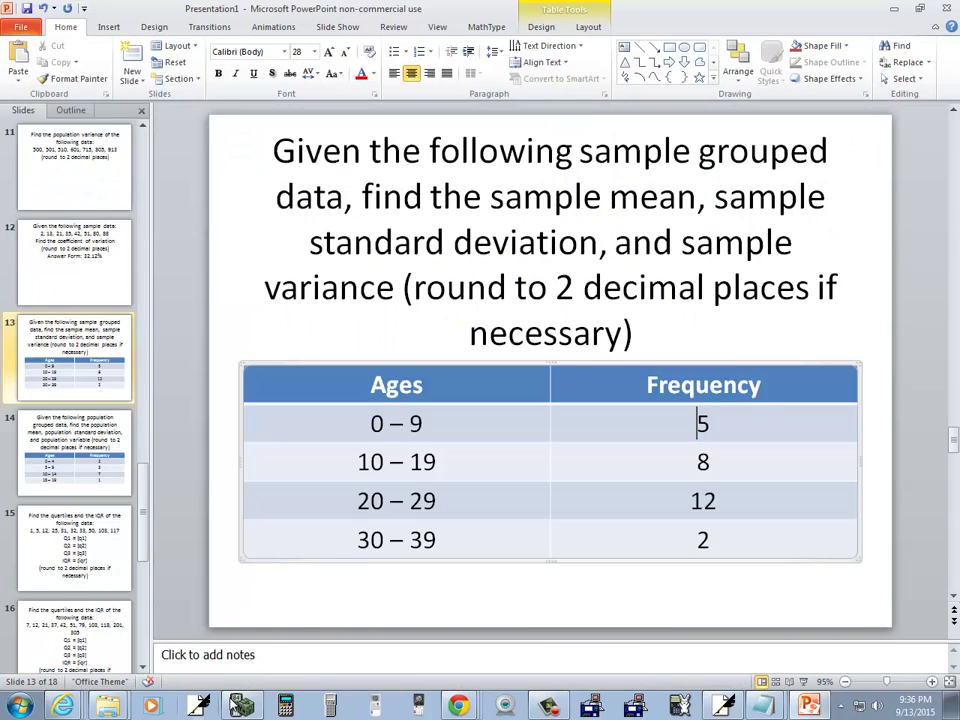
On a blank Free Notes page, handwrite and underline AGES with the 0-9 class
left_click(725, 705)
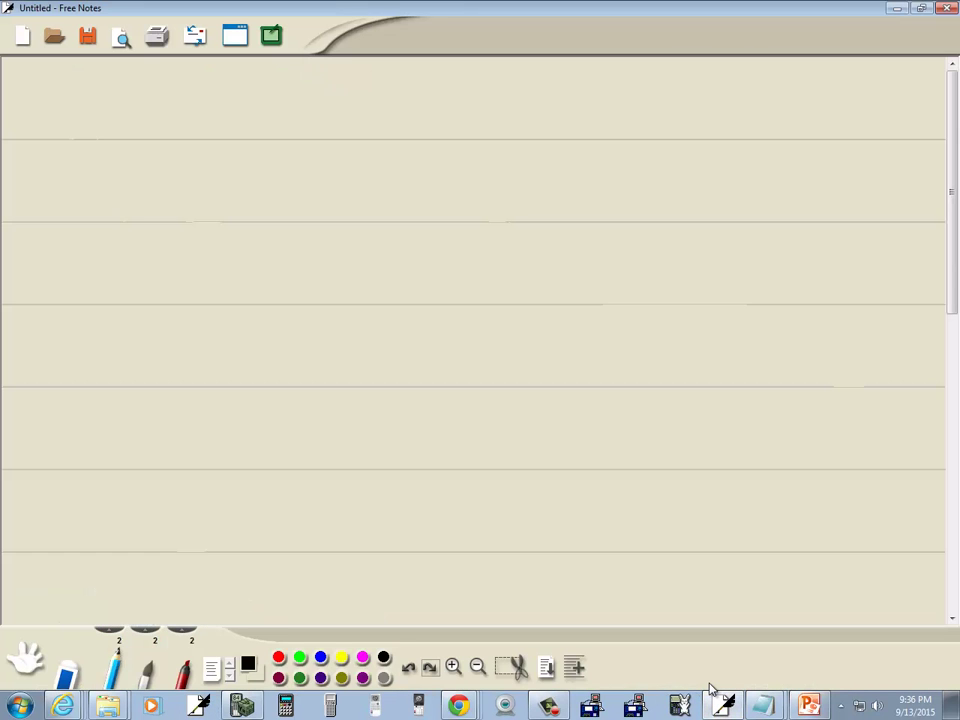
key("alt+Tab")
key("alt+Tab")
mouse_move(128, 138)
left_mouse_down()
mouse_move(162, 133)
mouse_move(185, 147)
left_mouse_up()
key("alt+Tab")
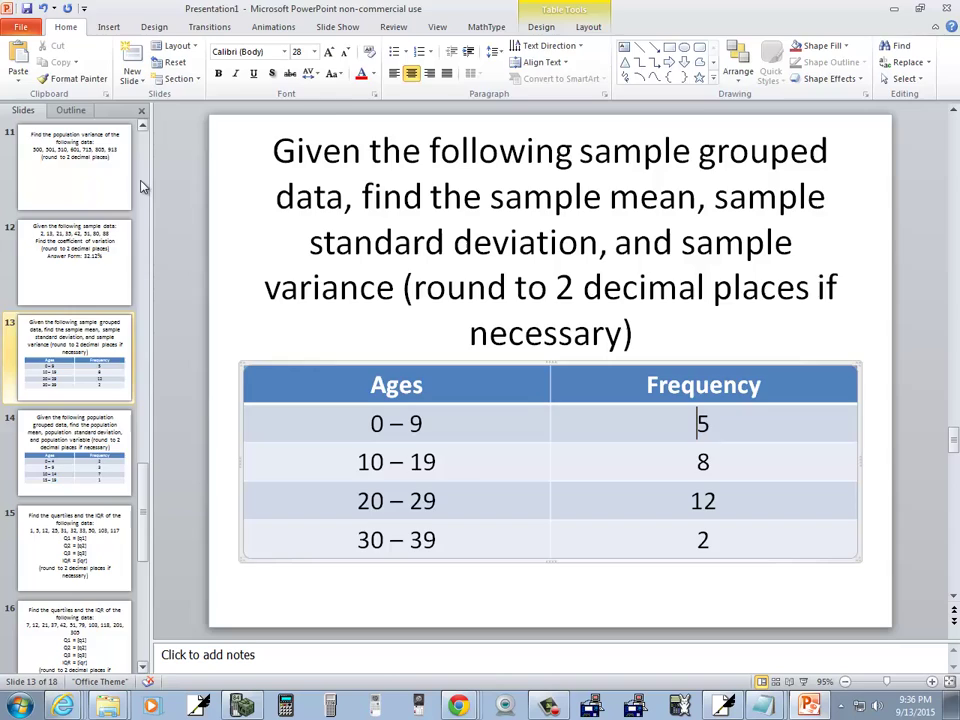
Write the 10-19, 20-29 and 30-39 classes under AGES
key("alt+Tab")
mouse_move(140, 189)
left_mouse_down()
mouse_move(170, 182)
mouse_move(181, 192)
mouse_move(135, 229)
left_mouse_up()
mouse_move(141, 217)
left_mouse_down()
mouse_move(142, 226)
mouse_move(170, 228)
left_mouse_up()
mouse_move(186, 214)
left_mouse_down()
mouse_move(184, 230)
mouse_move(143, 264)
left_mouse_up()
key("alt+Tab")
key("alt+Tab")
mouse_move(150, 252)
left_mouse_down()
mouse_move(150, 263)
mouse_move(168, 258)
left_mouse_up()
left_click_drag(174, 252, 190, 266)
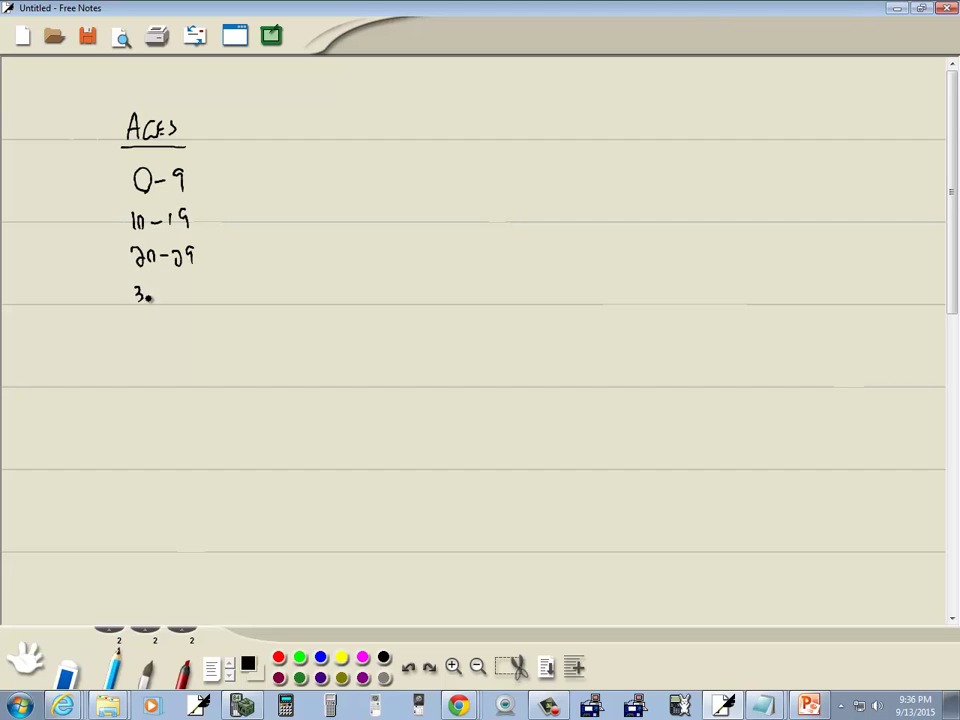
left_click_drag(148, 297, 157, 297)
left_click_drag(163, 294, 194, 300)
Write the FREQ heading with frequencies 5, 8, 12 and 2
mouse_move(248, 122)
left_mouse_down()
mouse_move(249, 140)
mouse_move(281, 124)
mouse_move(304, 142)
mouse_move(294, 147)
mouse_move(312, 150)
mouse_move(266, 168)
mouse_move(265, 188)
mouse_move(281, 206)
mouse_move(268, 262)
left_mouse_up()
key("alt+Tab")
key("alt+Tab")
key("alt+Tab")
key("alt+Tab")
left_click_drag(275, 246, 286, 302)
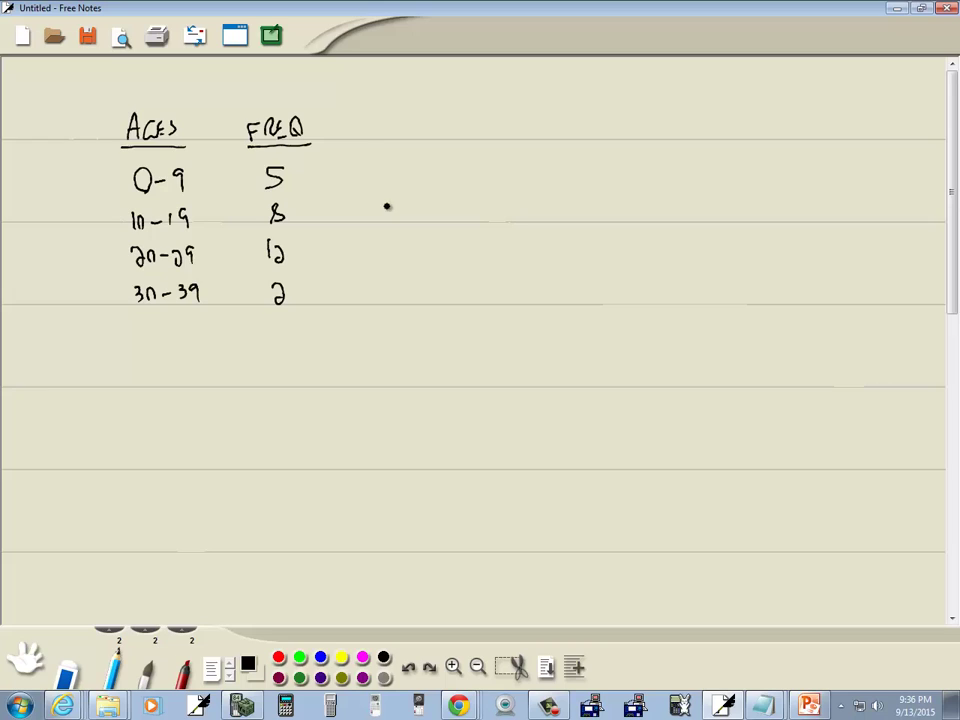
Write and underline MIDPOINTS, with (0+9)/2 = 4.5 beneath it
mouse_move(358, 140)
left_mouse_down()
mouse_move(421, 127)
mouse_move(430, 138)
left_mouse_up()
left_click_drag(422, 138, 444, 126)
left_click_drag(439, 126, 446, 136)
left_click_drag(356, 146, 442, 144)
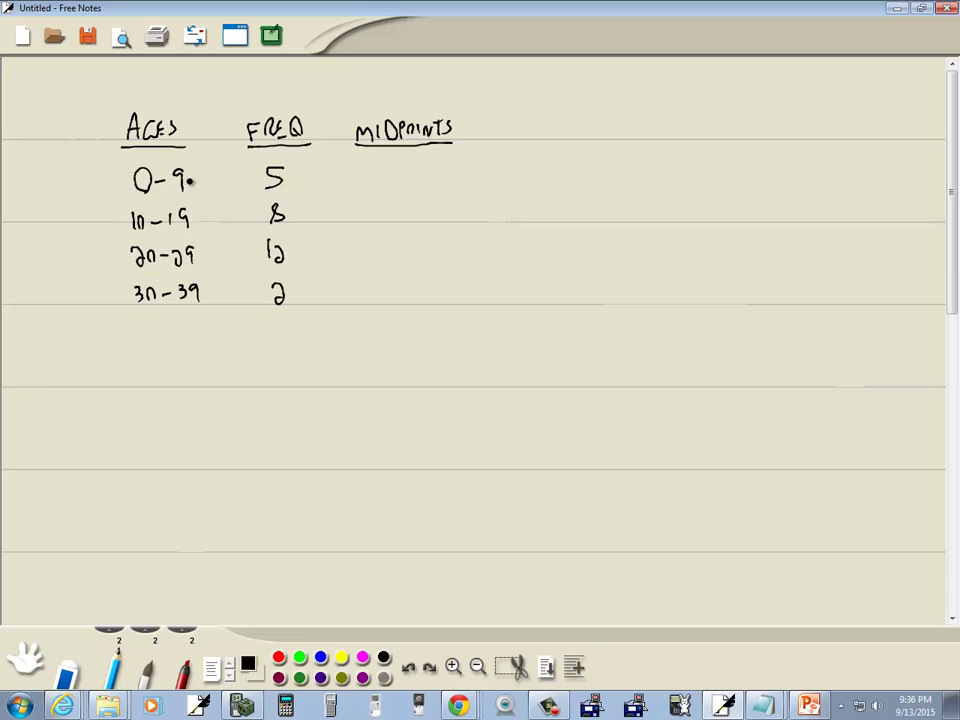
mouse_move(359, 158)
left_mouse_down()
mouse_move(397, 174)
mouse_move(384, 193)
left_mouse_up()
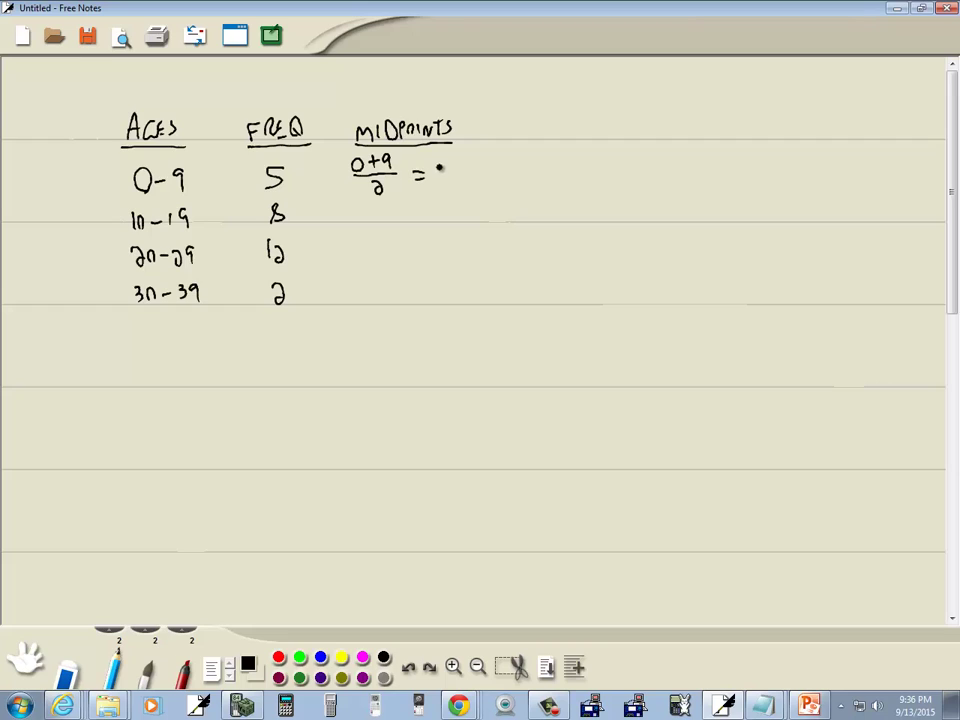
mouse_move(439, 168)
left_mouse_down()
mouse_move(455, 178)
mouse_move(478, 168)
left_mouse_up()
Work out (10+19)/2 = 14.5, dividing 29 by 2 in the top-right margin
left_click_drag(352, 206, 353, 220)
left_click_drag(362, 207, 375, 212)
mouse_move(370, 207)
left_mouse_down()
mouse_move(370, 219)
mouse_move(403, 222)
mouse_move(394, 238)
left_mouse_up()
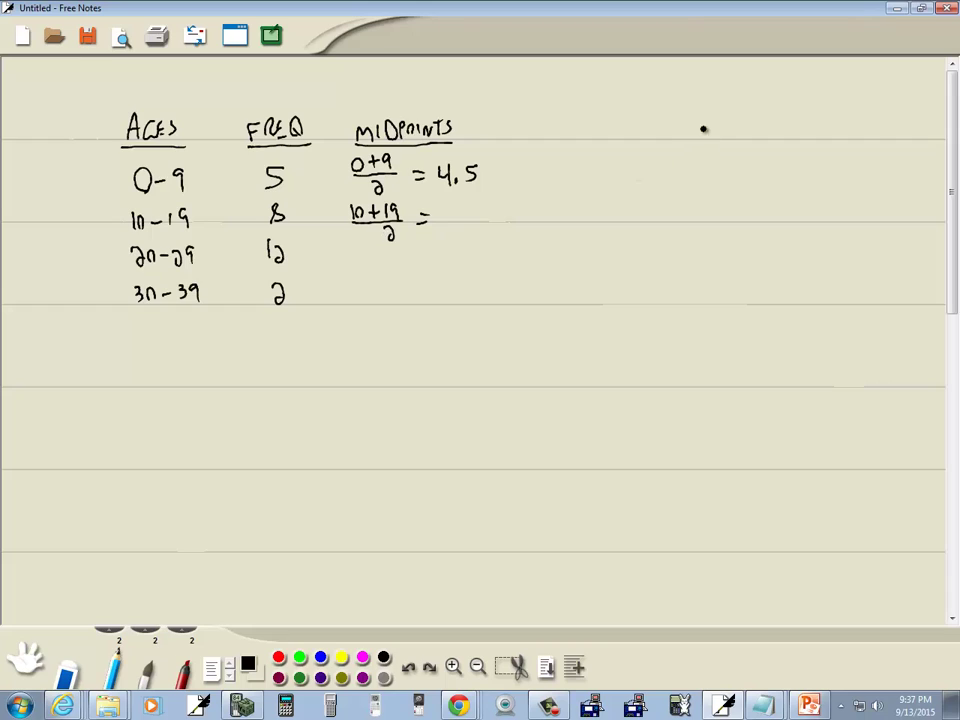
mouse_move(689, 117)
left_mouse_down()
mouse_move(701, 133)
mouse_move(760, 104)
mouse_move(741, 130)
mouse_move(722, 104)
mouse_move(747, 100)
left_mouse_up()
left_click_drag(744, 88, 744, 104)
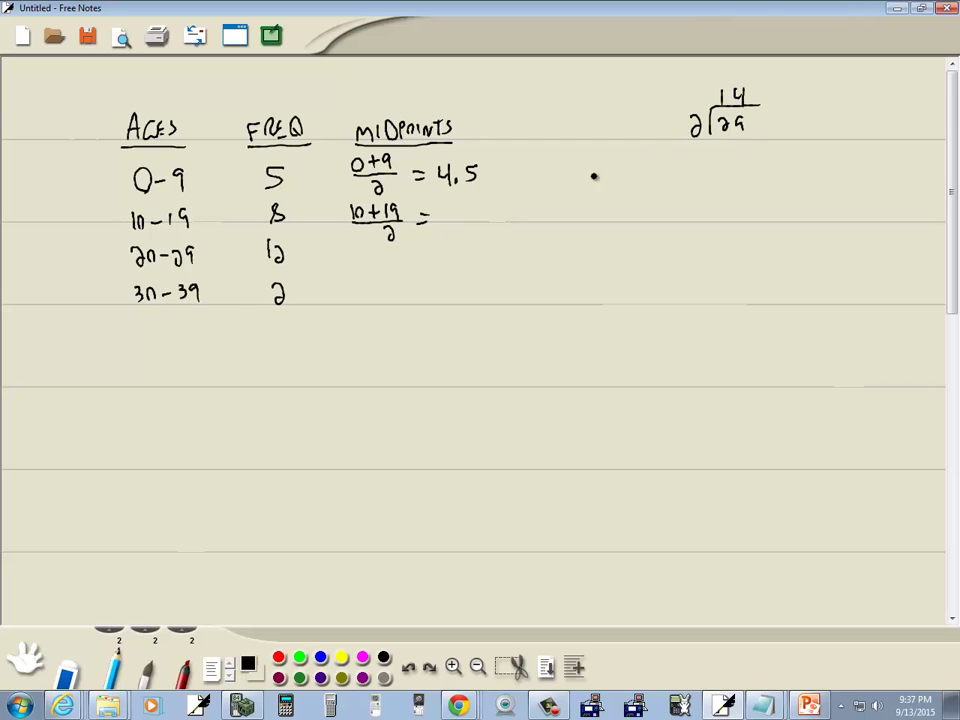
mouse_move(444, 207)
left_mouse_down()
mouse_move(445, 225)
mouse_move(480, 212)
mouse_move(472, 226)
left_mouse_up()
Add midpoints 24.5 and 34.5, then label the midpoints column L1 and FREQ column L2
left_click(469, 222)
left_click(148, 302)
mouse_move(421, 266)
left_mouse_down()
mouse_move(447, 265)
mouse_move(440, 306)
mouse_move(453, 311)
left_mouse_up()
left_click(447, 305)
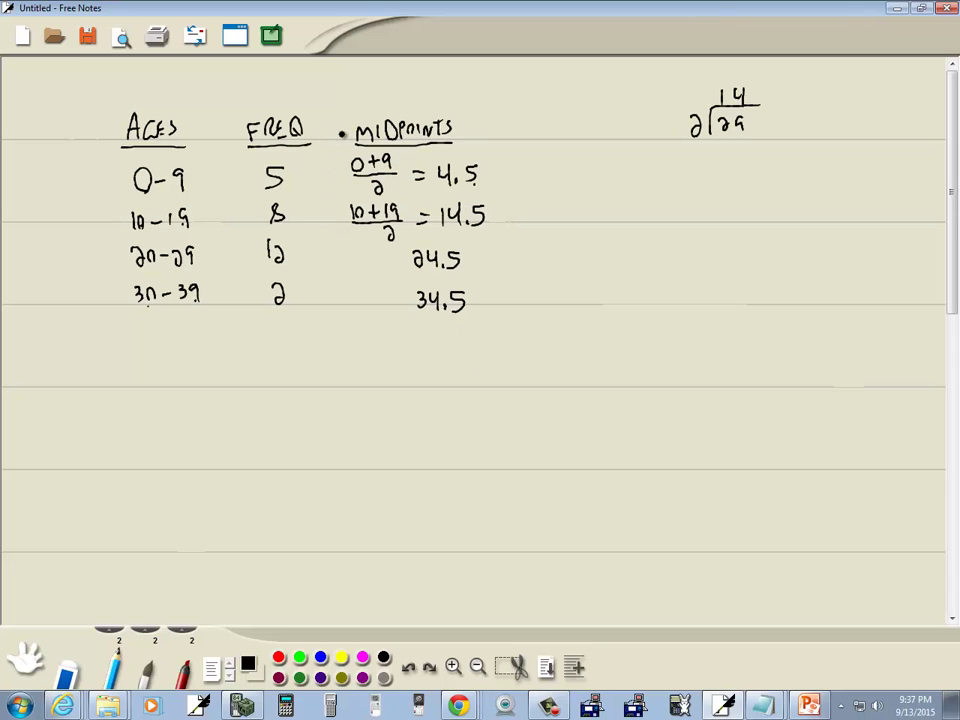
left_click_drag(403, 84, 423, 101)
mouse_move(256, 85)
left_mouse_down()
mouse_move(265, 101)
mouse_move(285, 98)
left_mouse_up()
In TI-SmartView, clear the home screen and the key press history
key("alt+Tab")
key("alt+Tab")
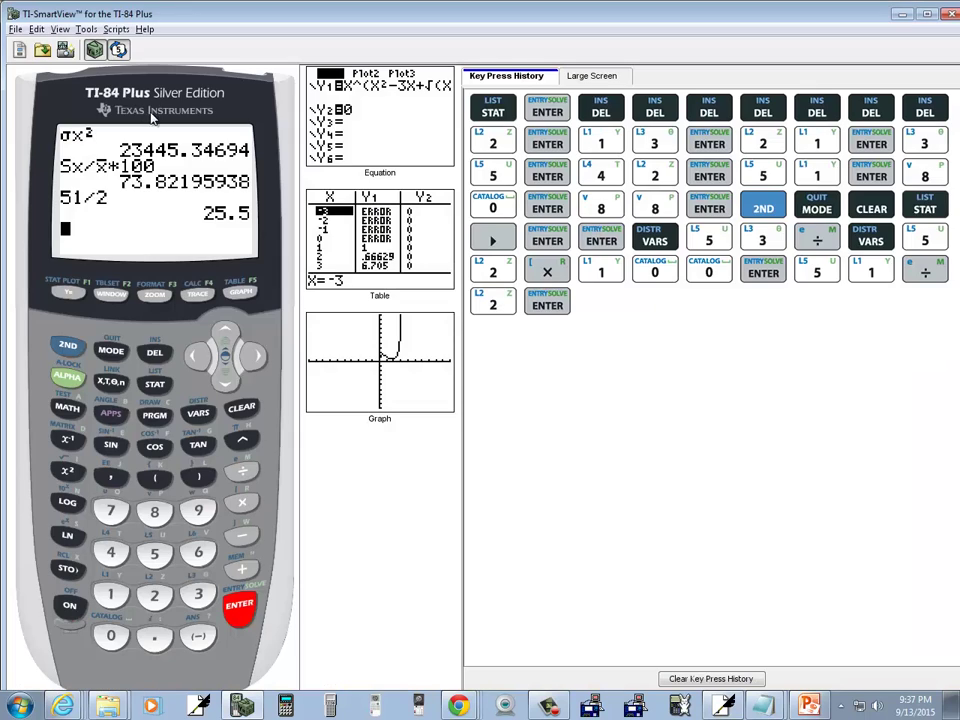
left_click(241, 407)
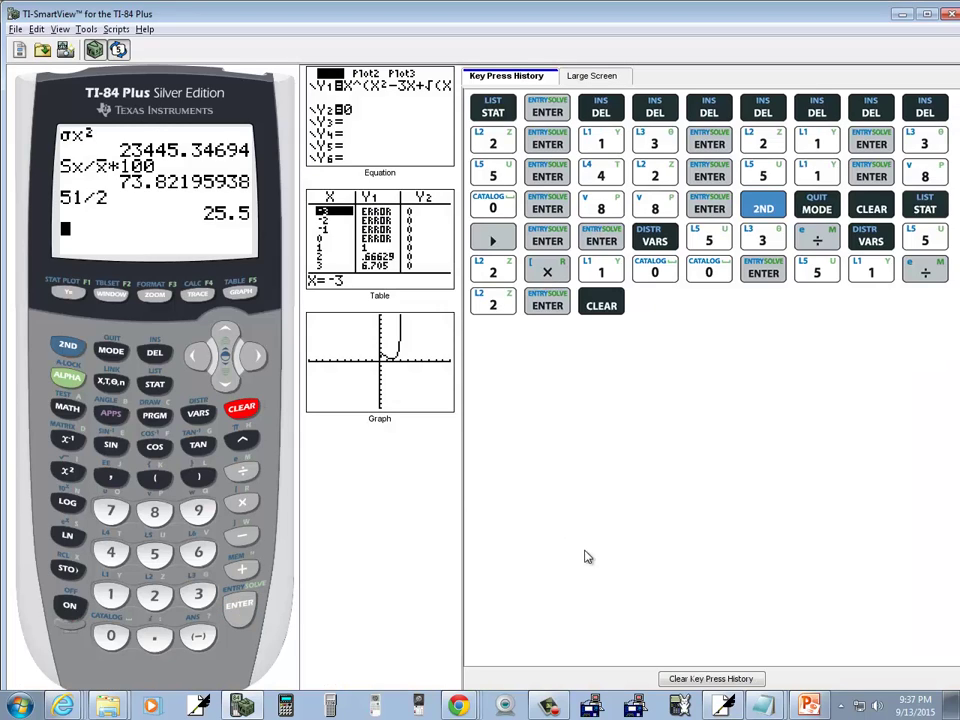
left_click(676, 680)
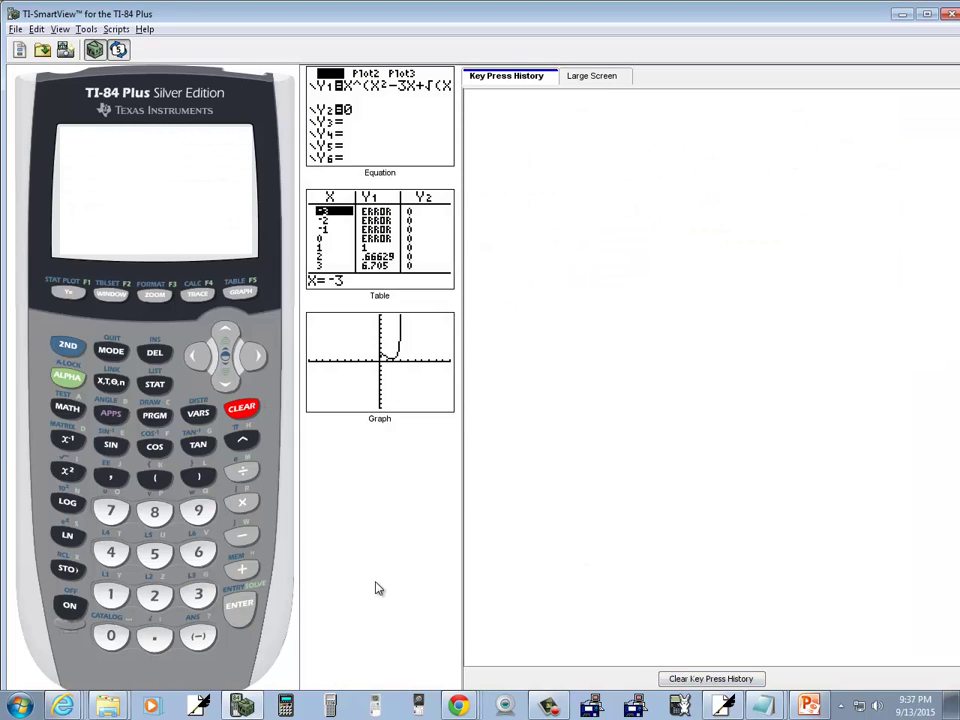
Open the STAT list editor and delete the old values from L1
left_click(154, 384)
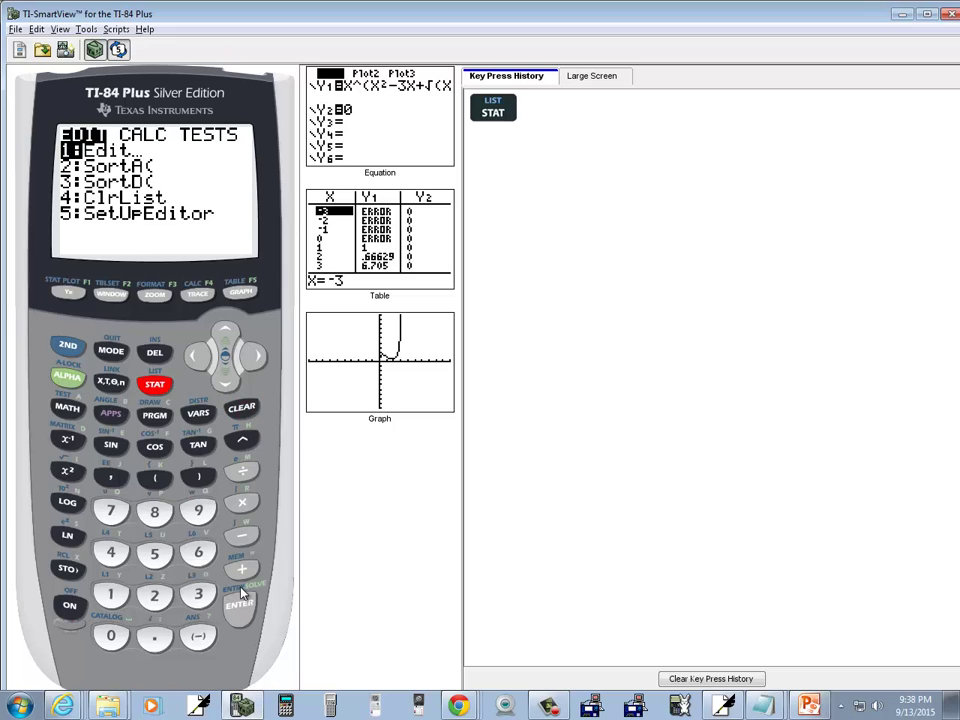
left_click(238, 623)
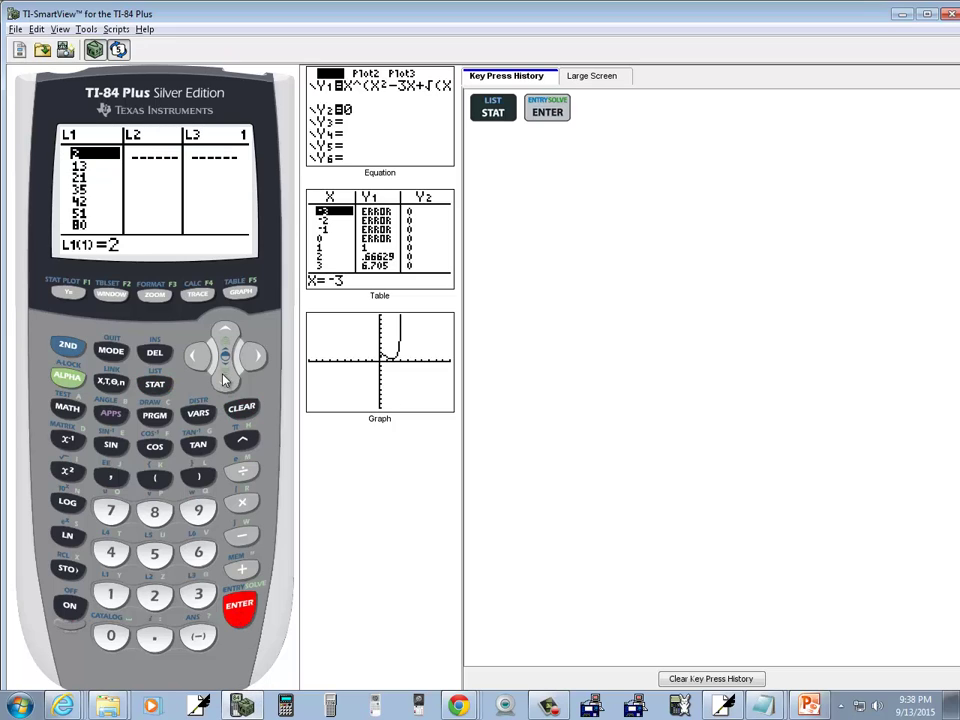
left_click(155, 352)
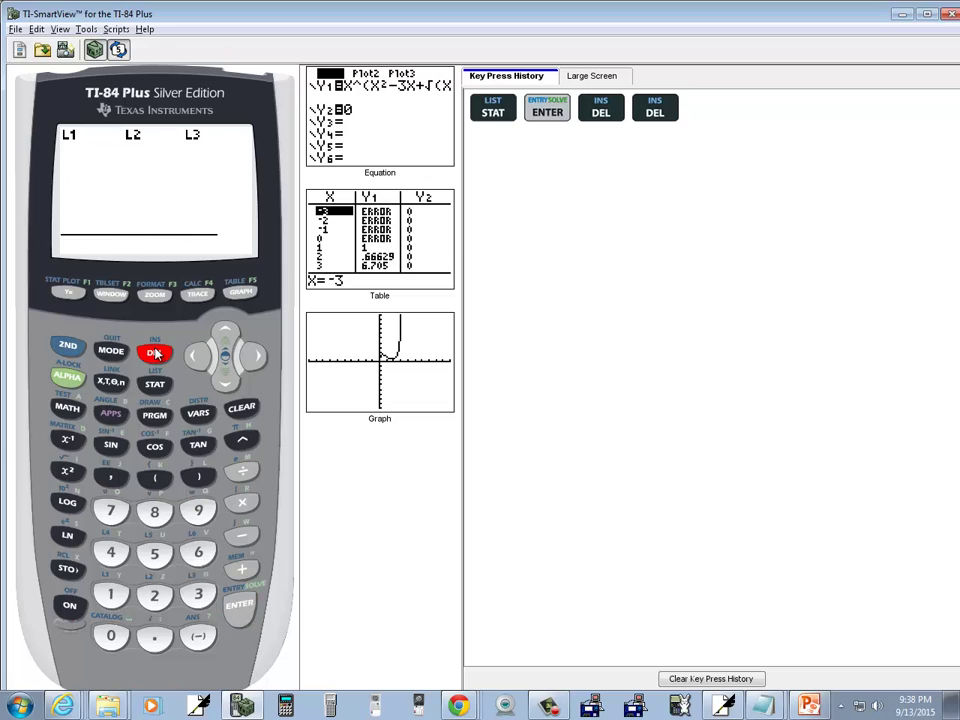
left_click(155, 352)
left_click(155, 352)
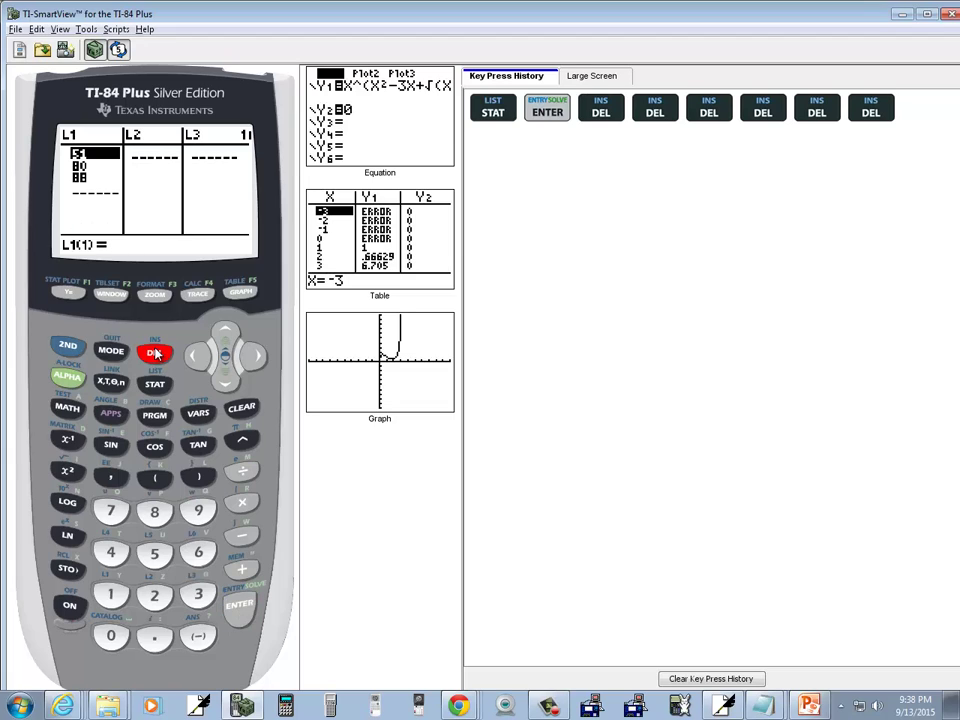
left_click(155, 352)
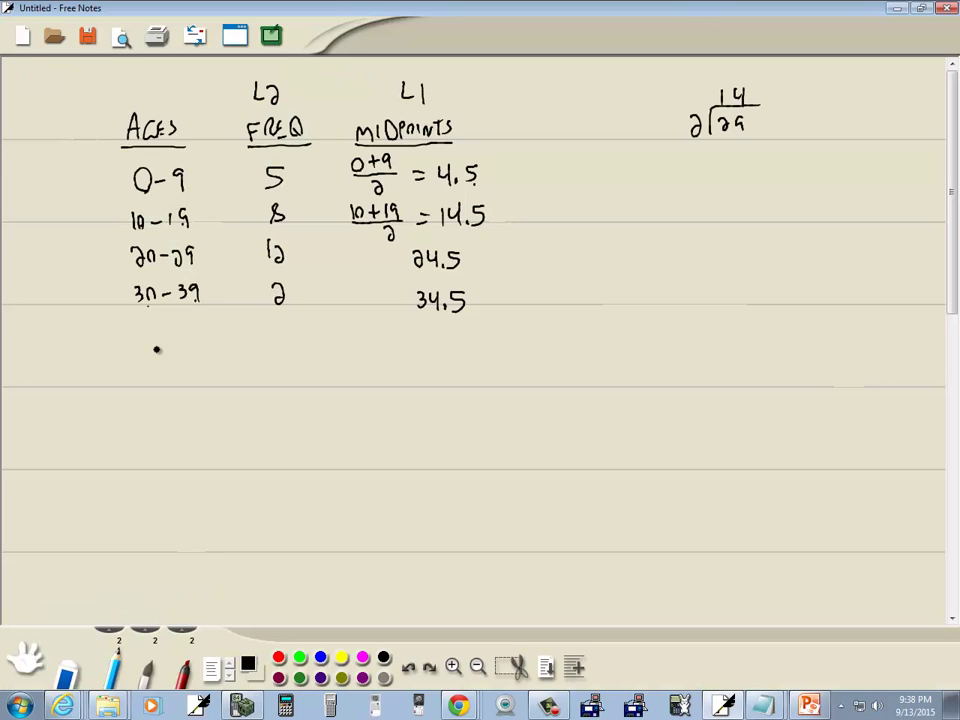
Enter 4.5, 14.5 and 24.5 into list L1
key("alt+Tab")
type("4")
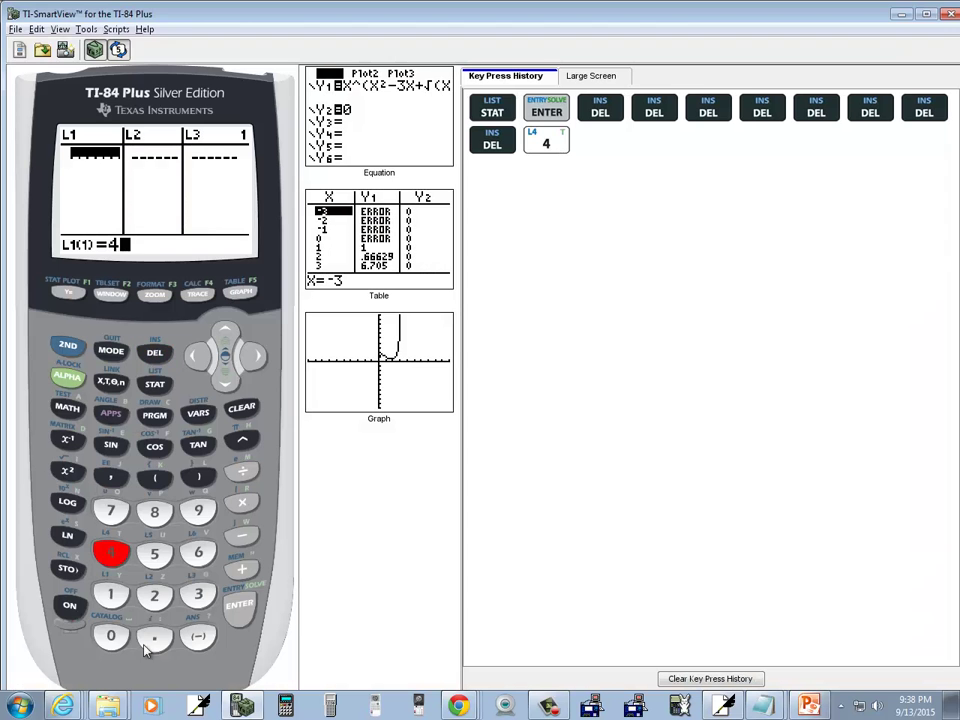
type(".5")
key("Return")
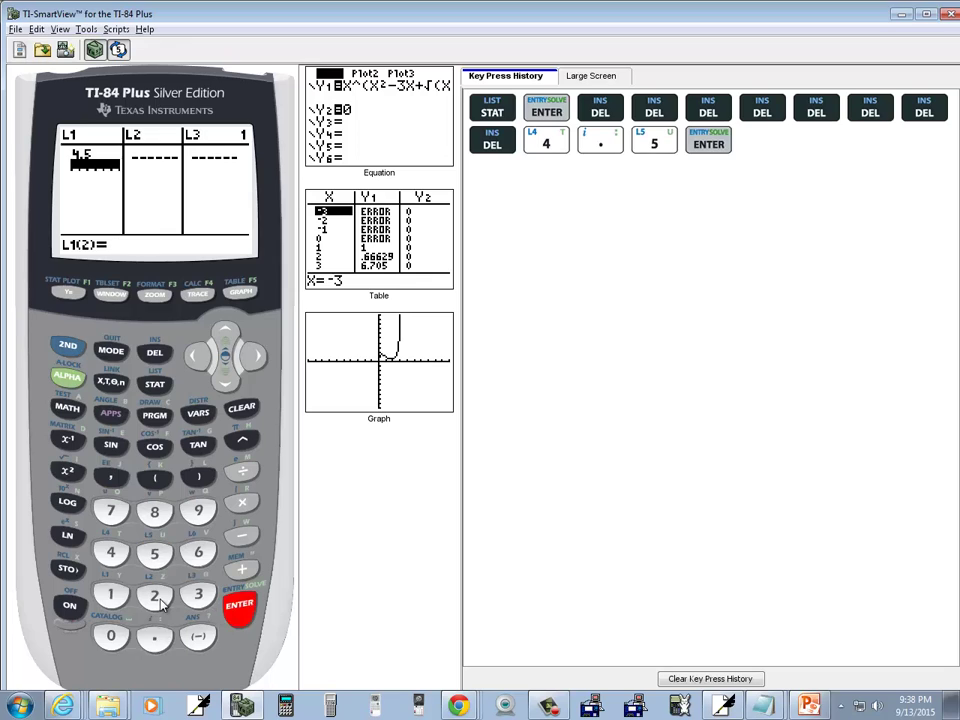
type("14")
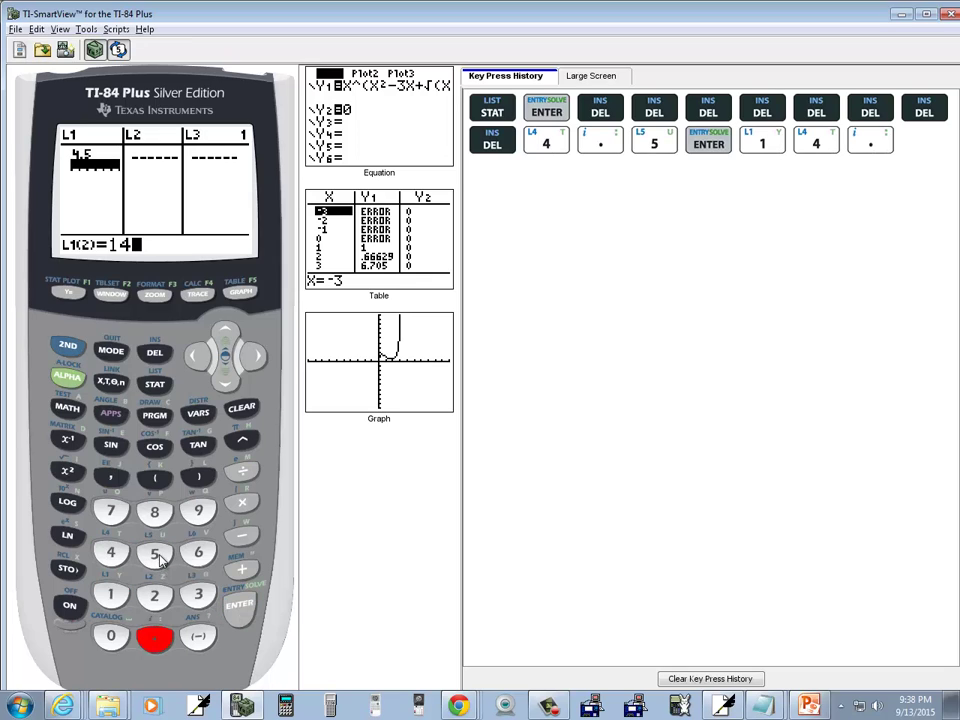
type(".5")
key("Return")
type("2")
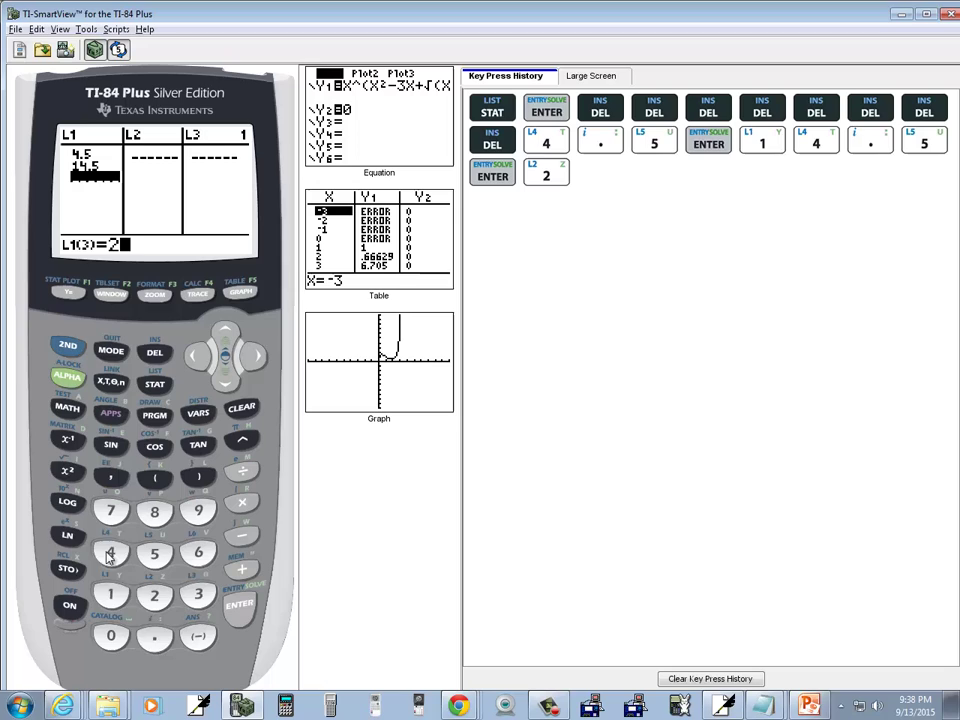
type("4.5")
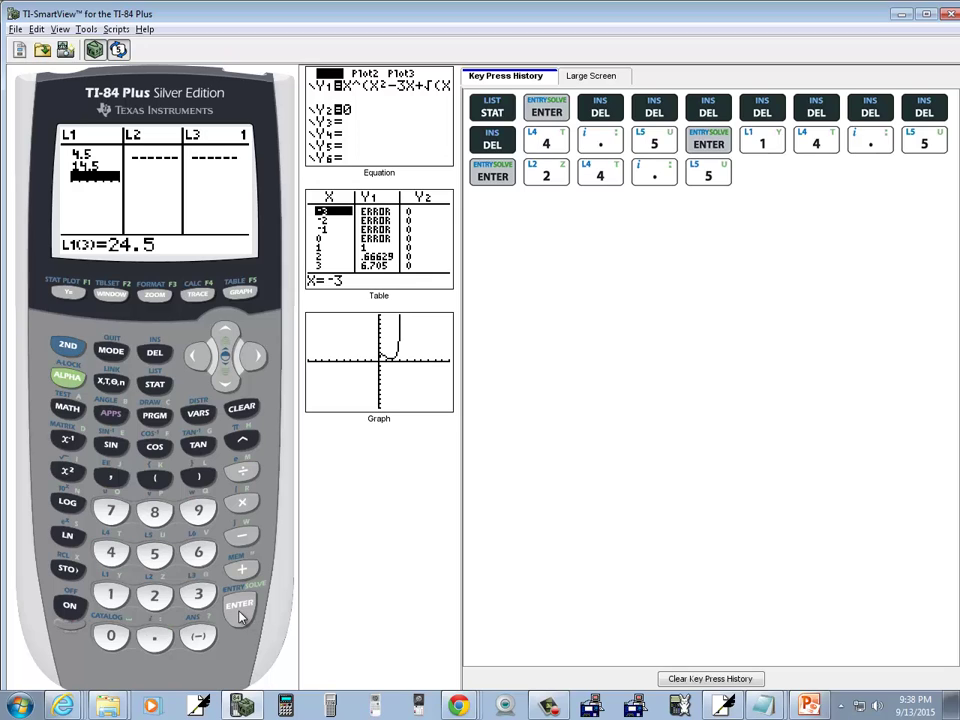
key("Return")
Key in 34.5 as the fourth L1 entry
left_click(196, 596)
left_click(110, 553)
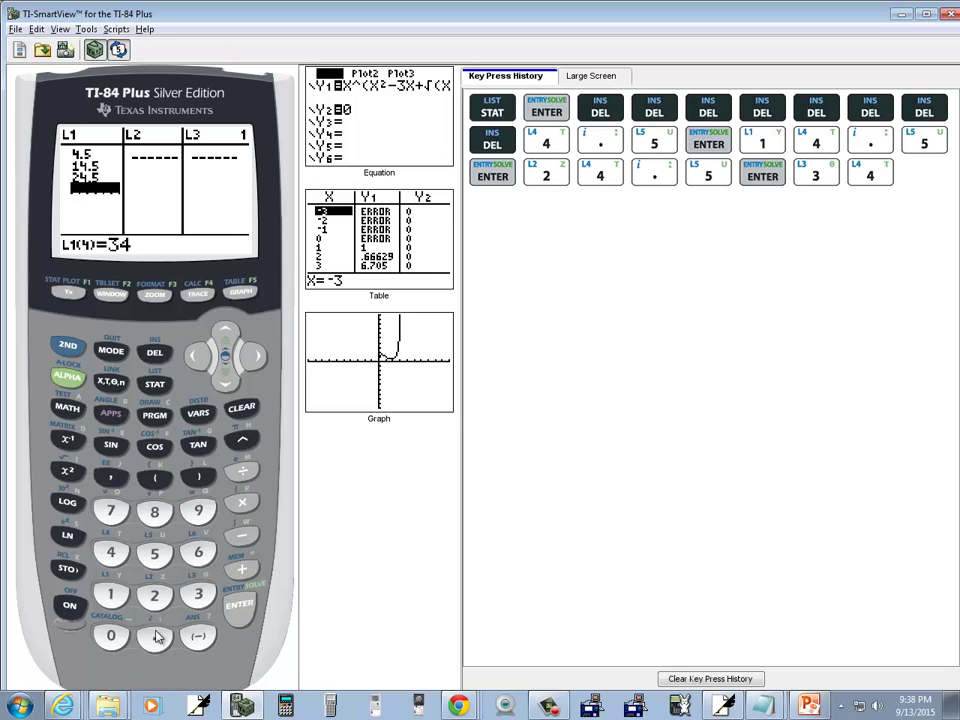
left_click(157, 636)
left_click(156, 553)
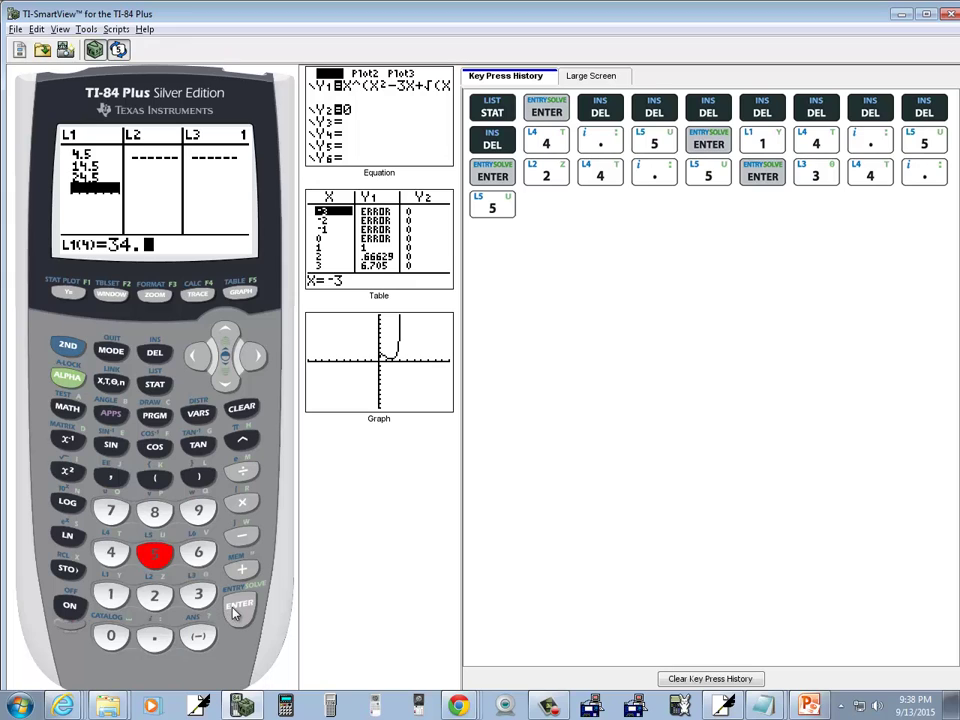
left_click(237, 606)
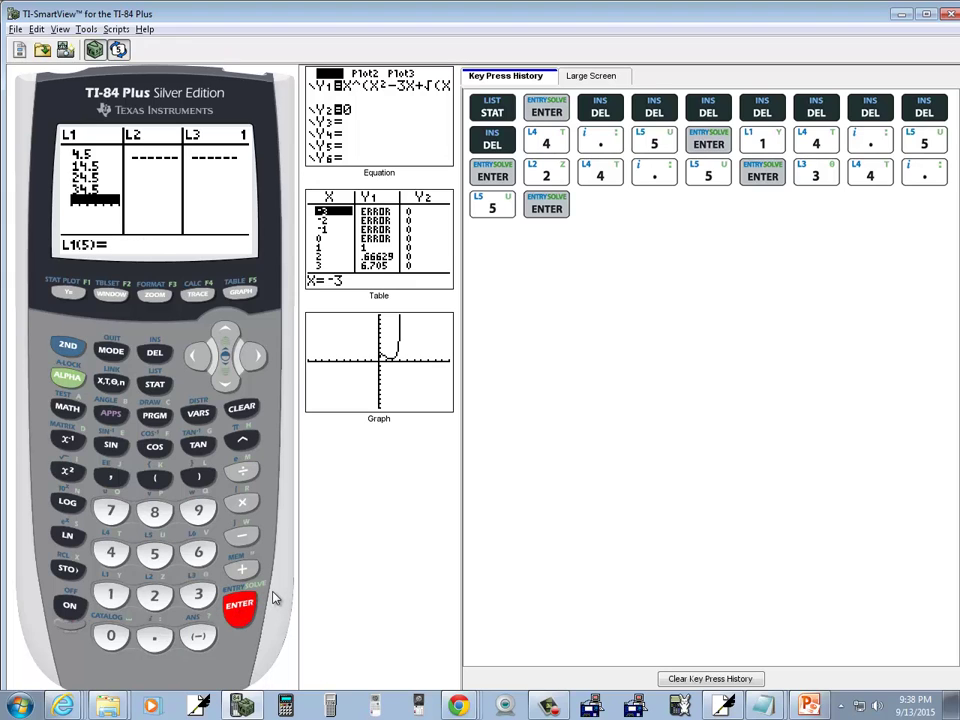
key("alt+Tab")
key("alt+Tab")
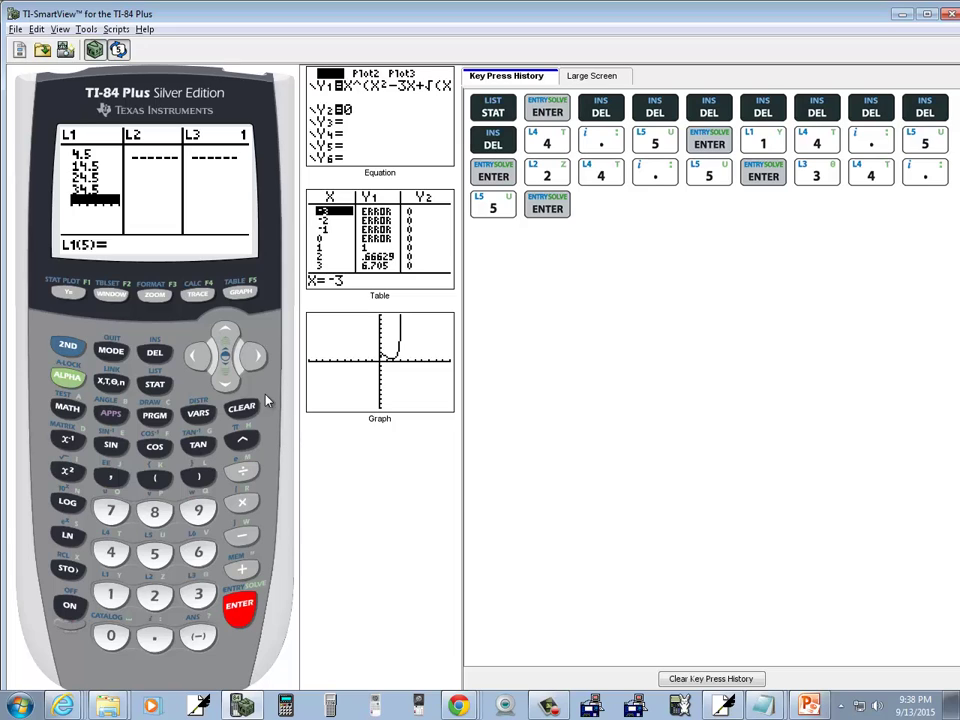
Move to list L2 and enter frequencies 5 and 8
left_click(256, 357)
key("alt+Tab")
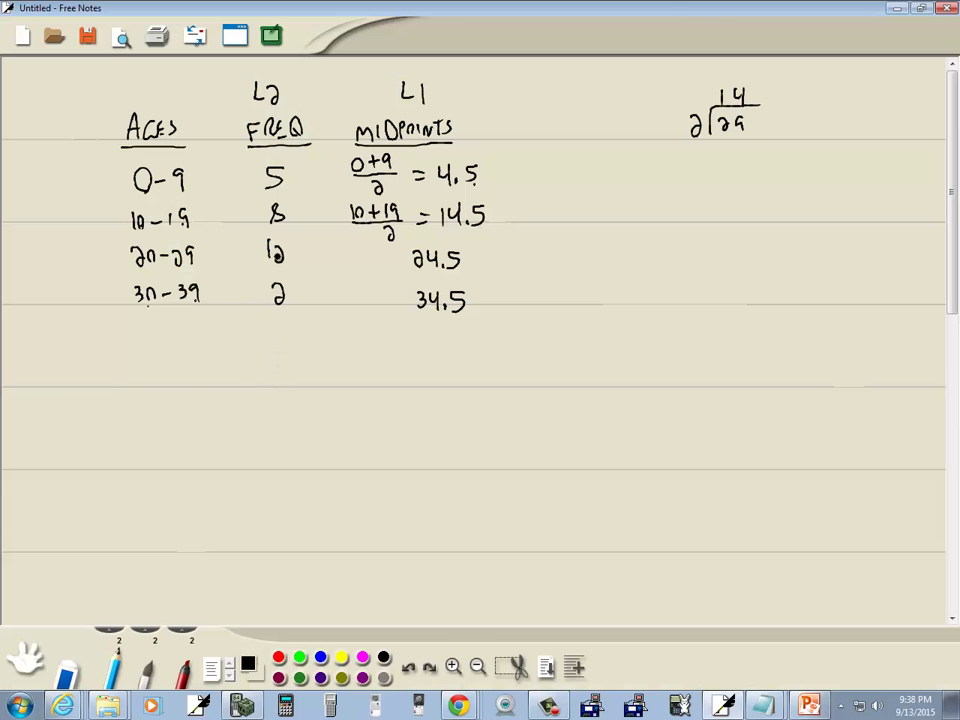
key("alt+Tab")
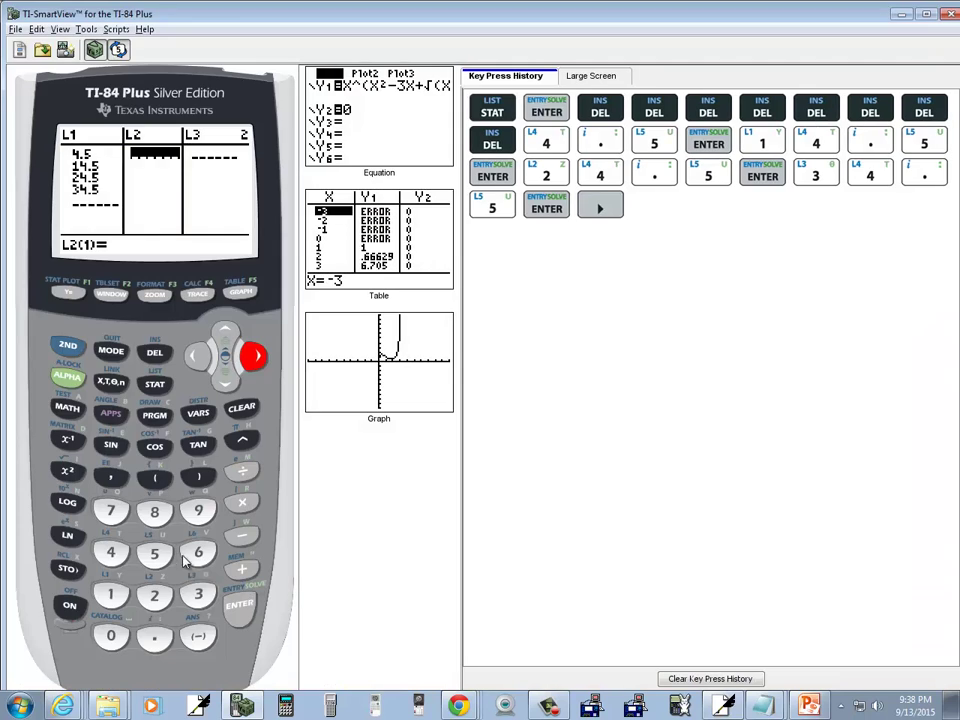
left_click(158, 556)
left_click(239, 605)
left_click(154, 512)
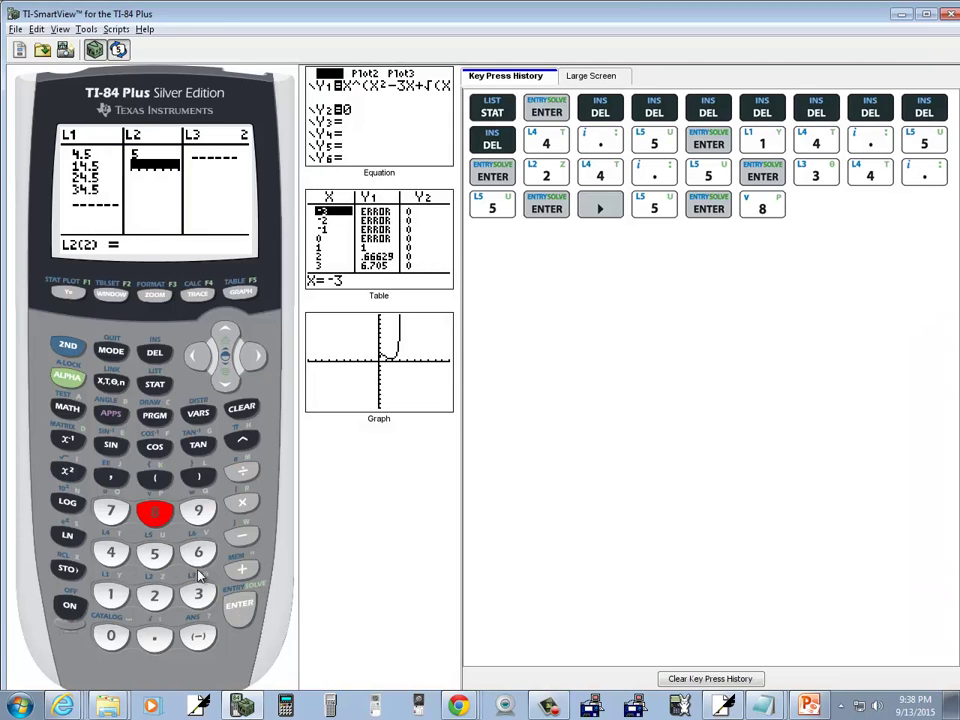
left_click(237, 612)
Add frequencies 12 and 2 to L2
key("alt+Tab")
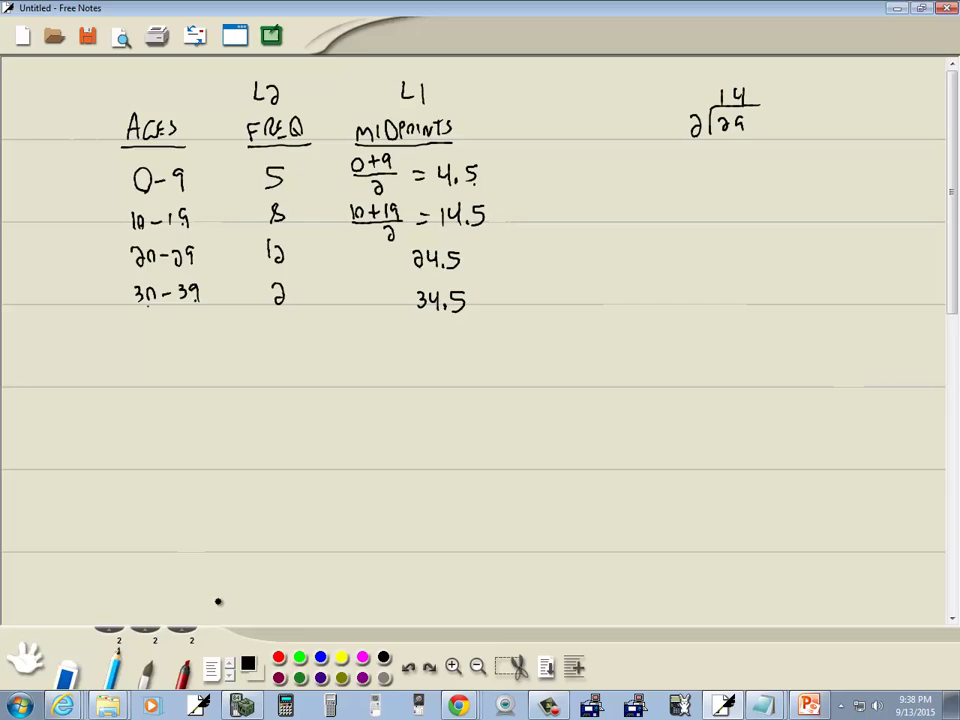
key("alt+Tab")
left_click(111, 596)
left_click(154, 596)
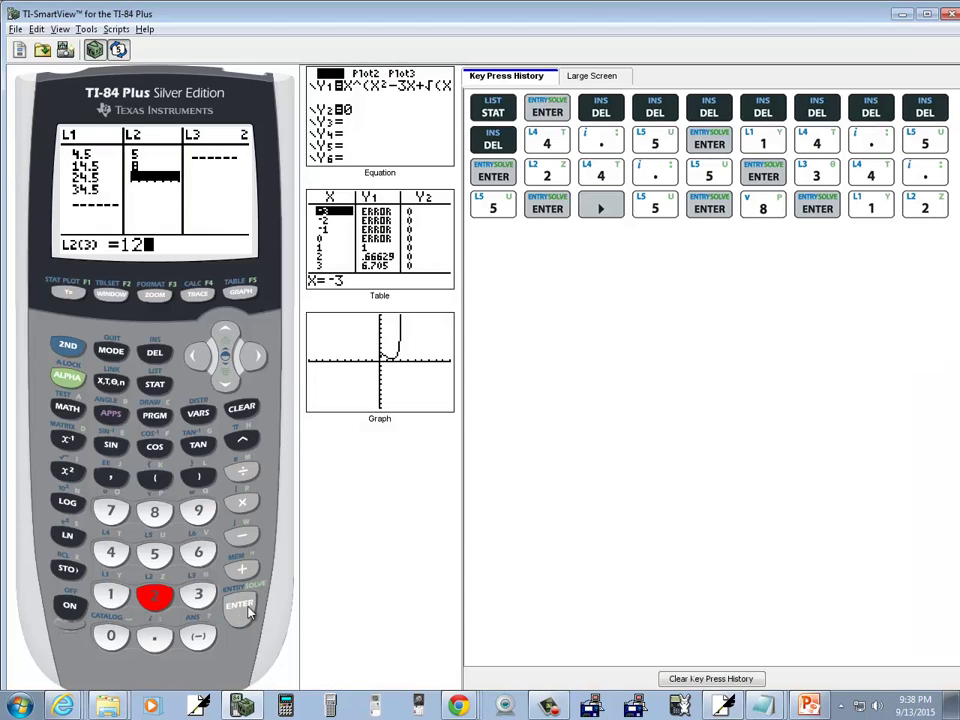
left_click(239, 605)
left_click(155, 597)
left_click(239, 605)
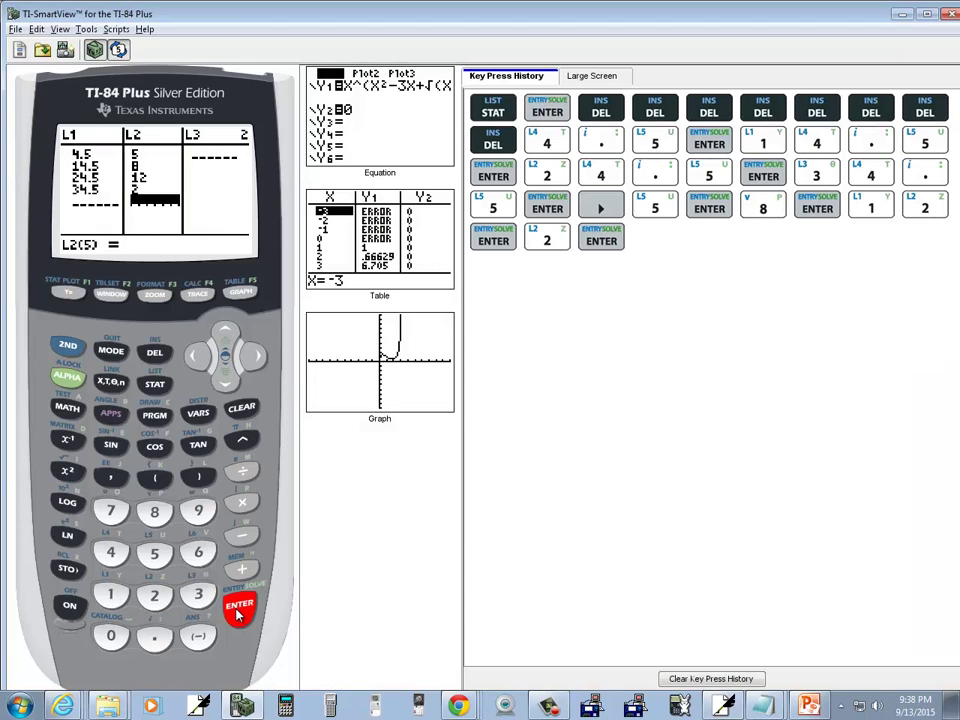
Quit to the home screen and choose 1-Var Stats from STAT CALC
left_click(72, 348)
left_click(111, 354)
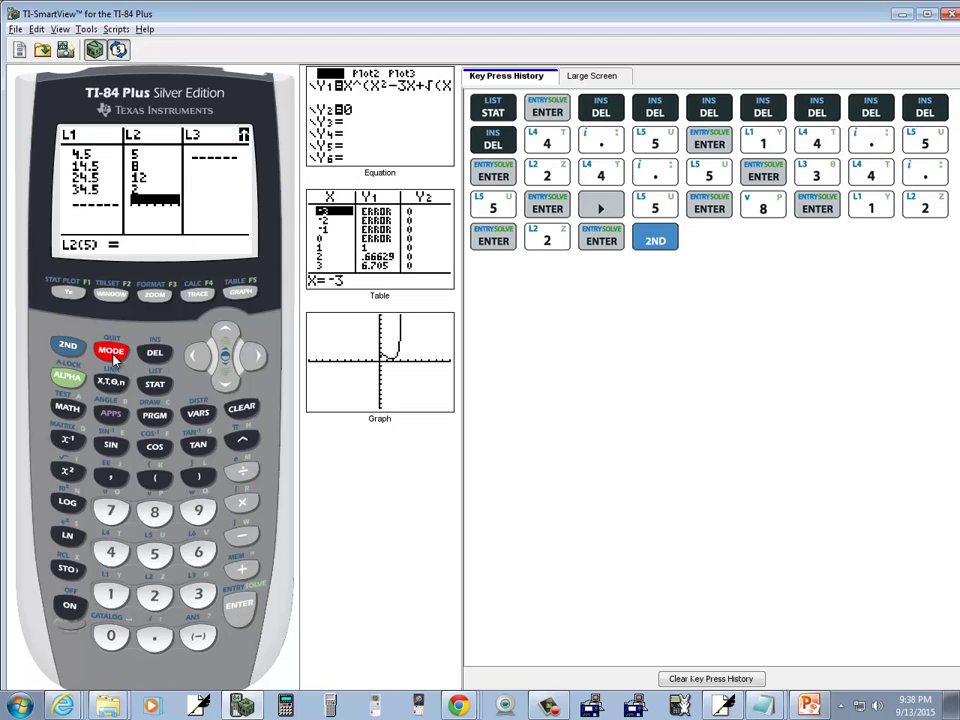
left_click(154, 384)
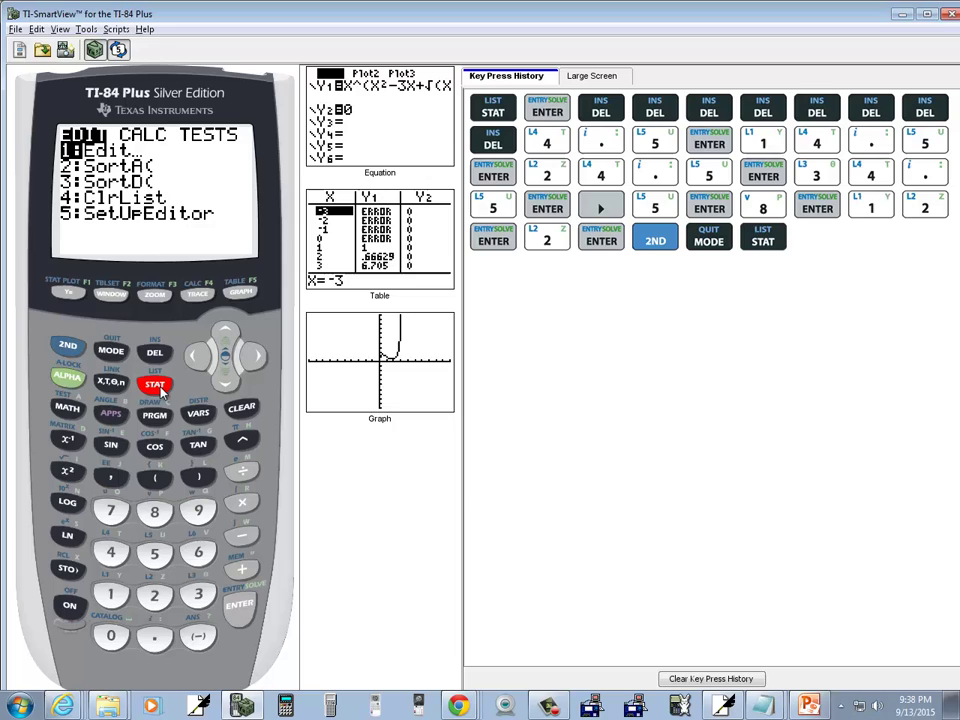
left_click(256, 356)
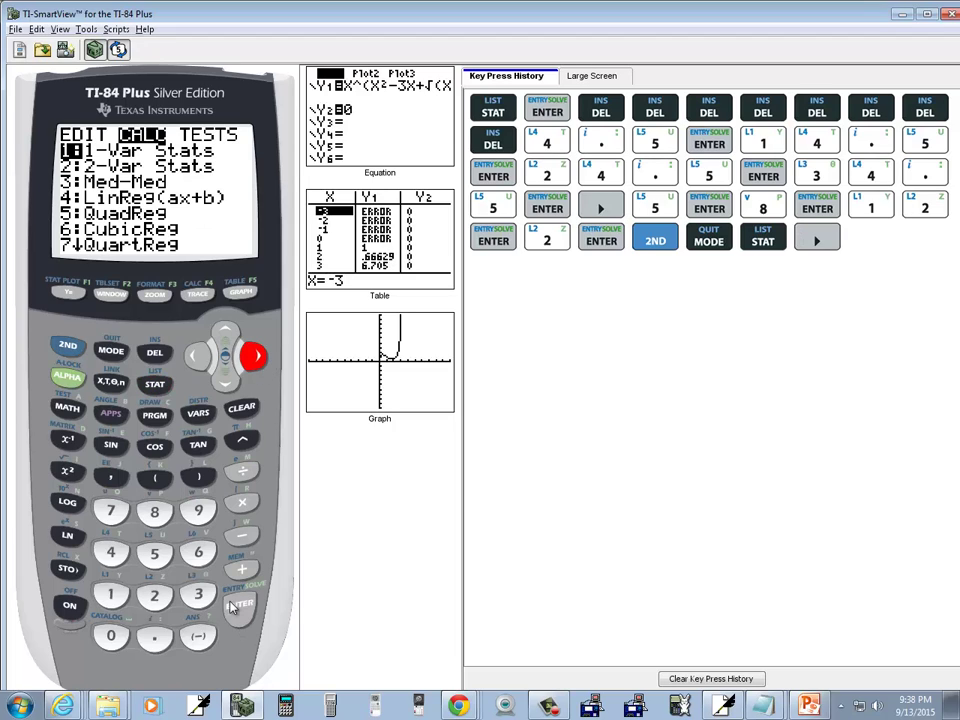
left_click(236, 606)
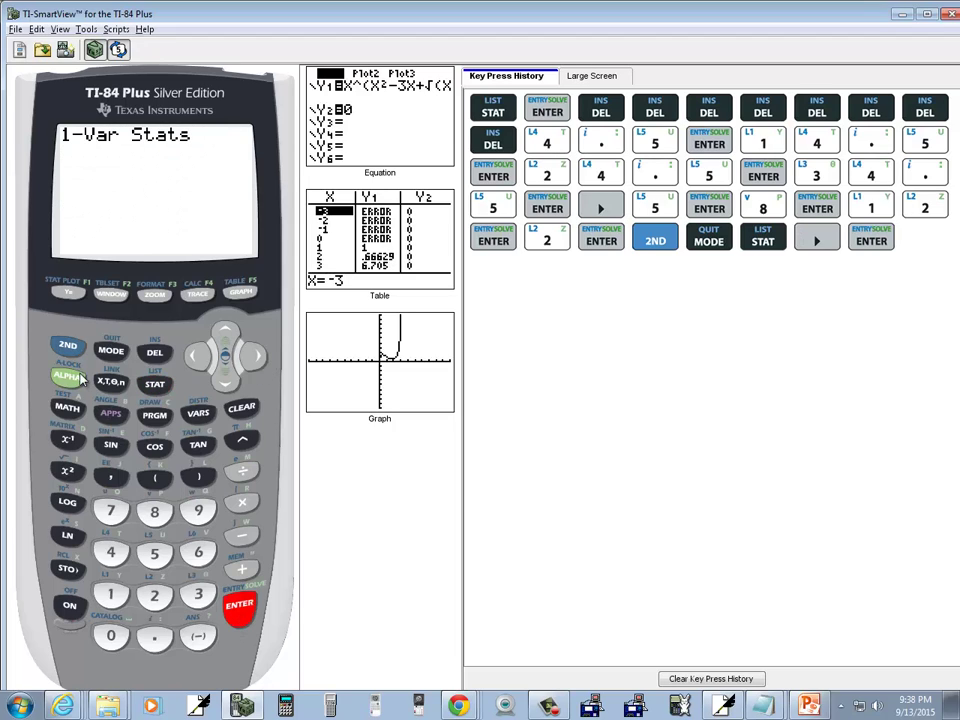
Run 1-Var Stats L1, L2, giving mean 18.574, Sx 8.884 and n 27
left_click(68, 346)
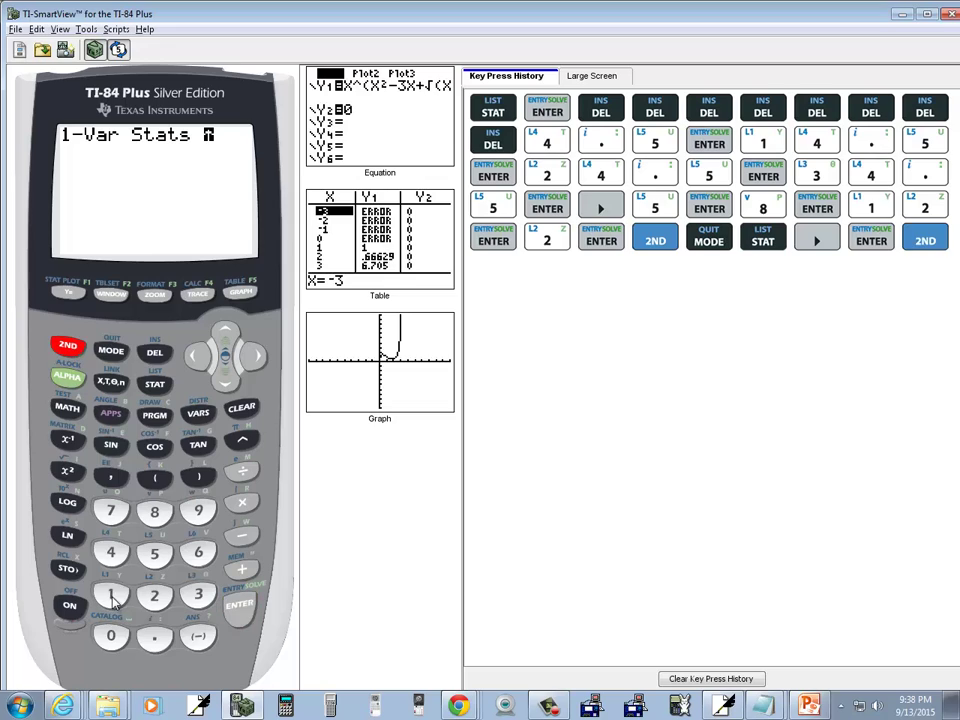
key("1")
left_click(113, 479)
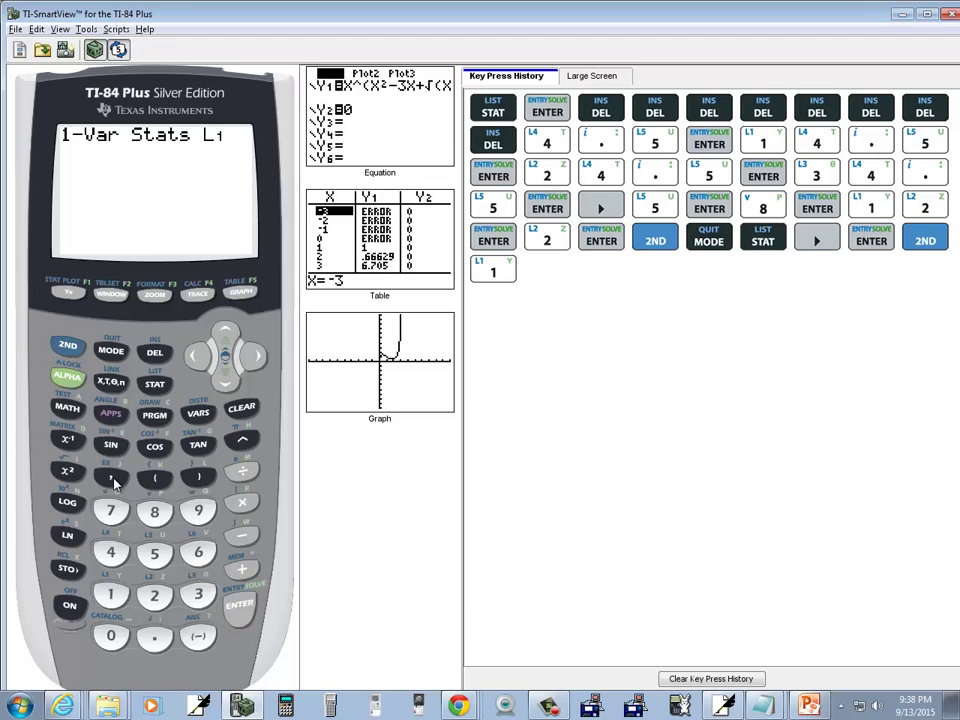
left_click(67, 349)
key("2")
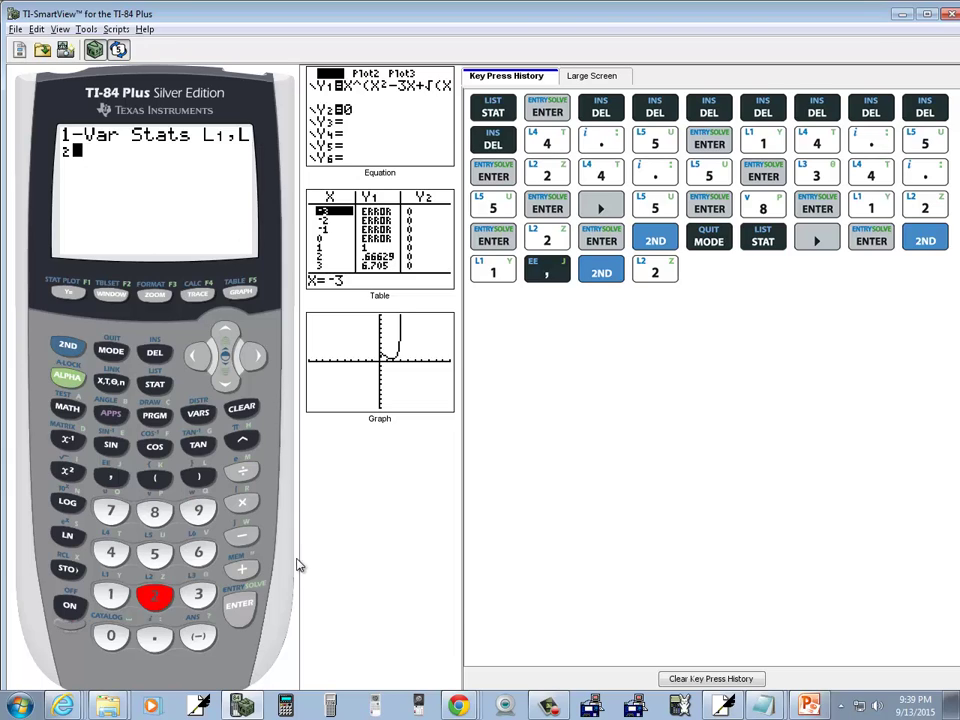
left_click(239, 607)
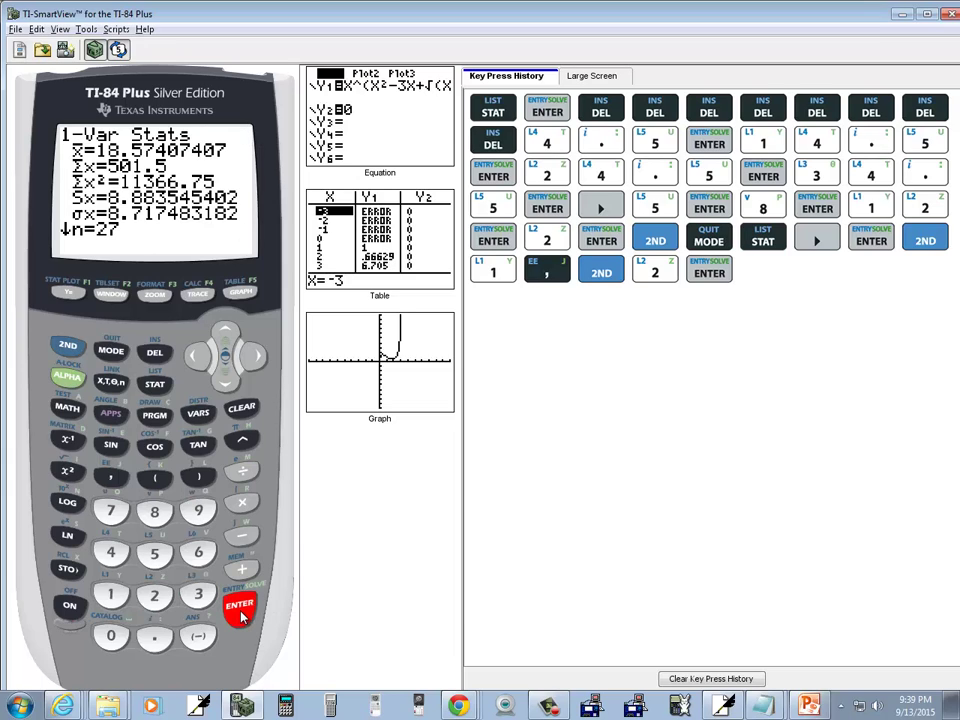
key("alt+Tab")
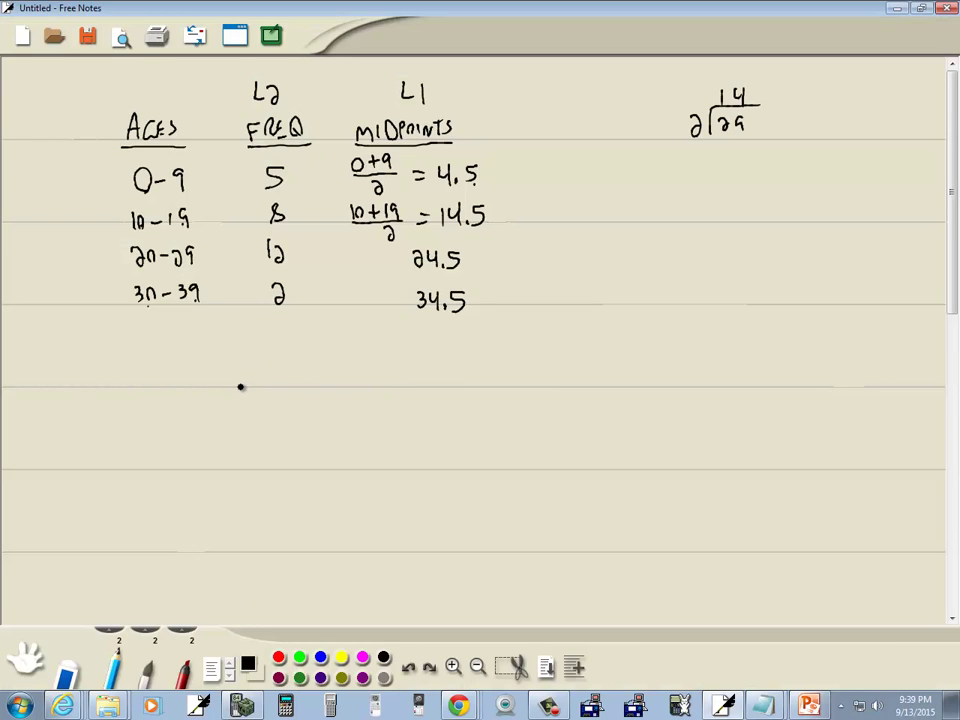
Handwrite x̄ = 18.57 under the grouped-data table
mouse_move(238, 371)
left_mouse_down()
mouse_move(255, 391)
mouse_move(238, 391)
left_mouse_up()
left_click_drag(268, 382, 284, 382)
key("alt+Tab")
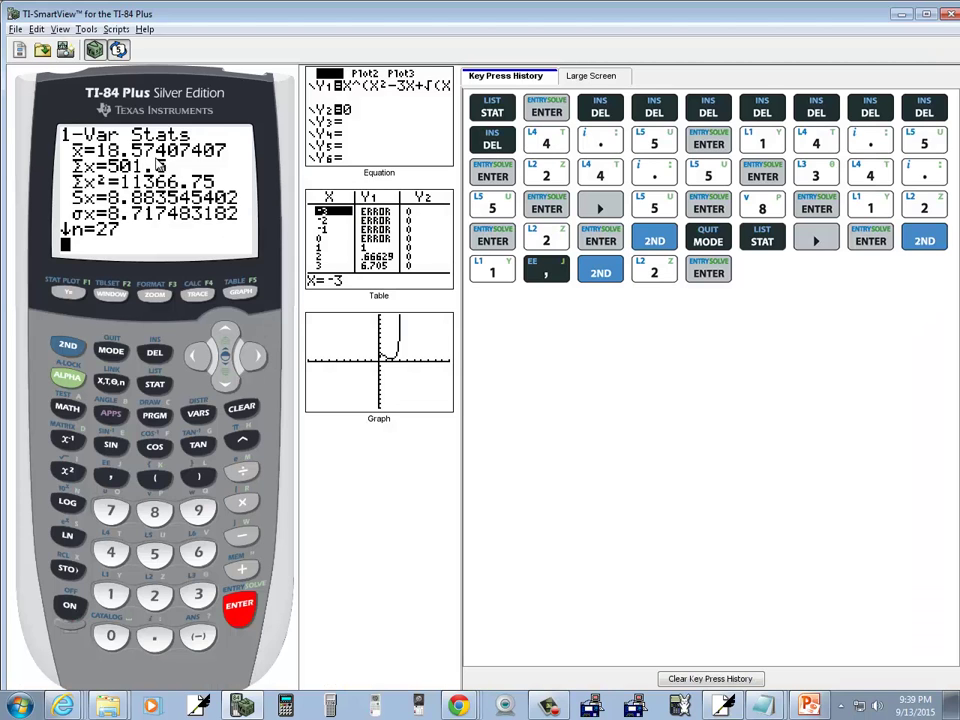
key("alt+Tab")
mouse_move(305, 368)
left_mouse_down()
mouse_move(307, 390)
mouse_move(362, 390)
left_mouse_up()
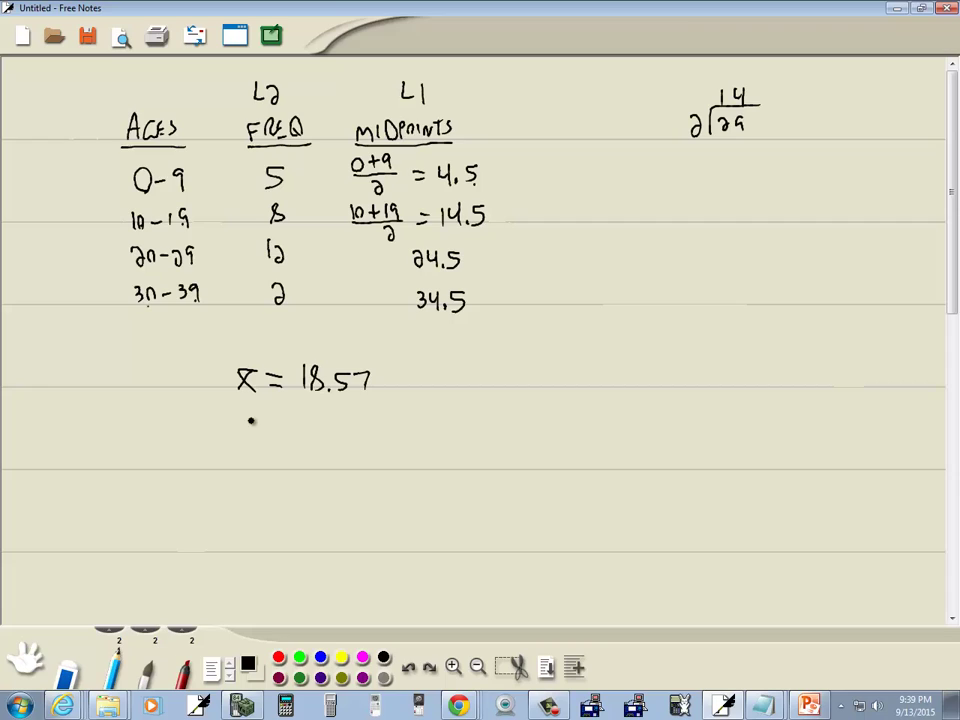
Write S = 8.88 below the mean and begin an S² = line
left_click_drag(252, 423, 239, 437)
key("ctrl+z")
left_click_drag(273, 433, 285, 433)
key("alt+Tab")
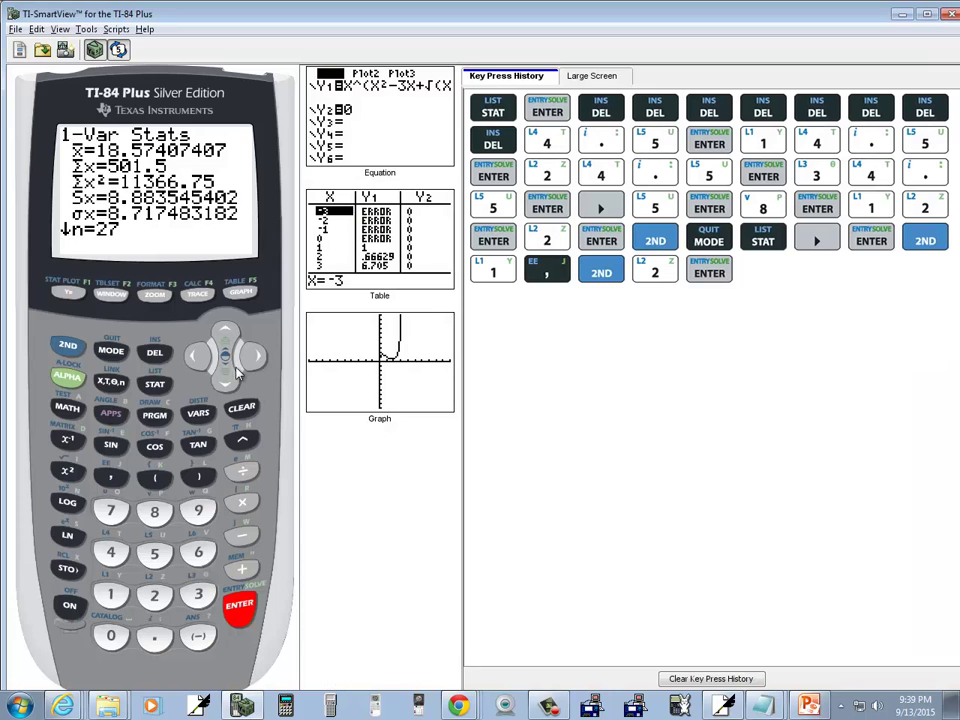
key("alt+Tab")
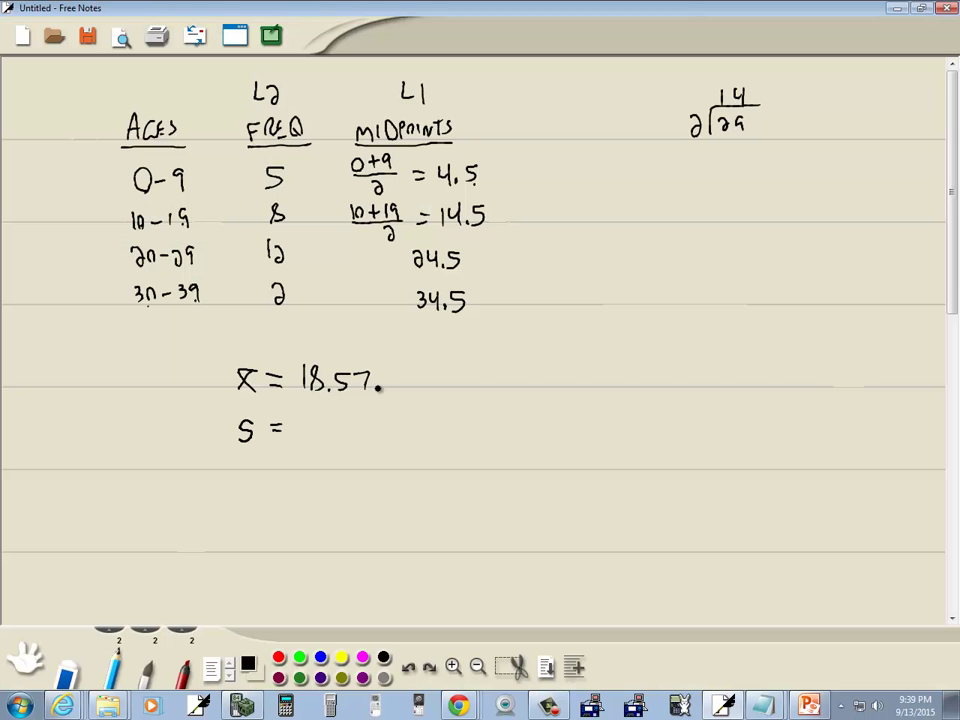
left_click_drag(314, 421, 355, 422)
left_click(321, 439)
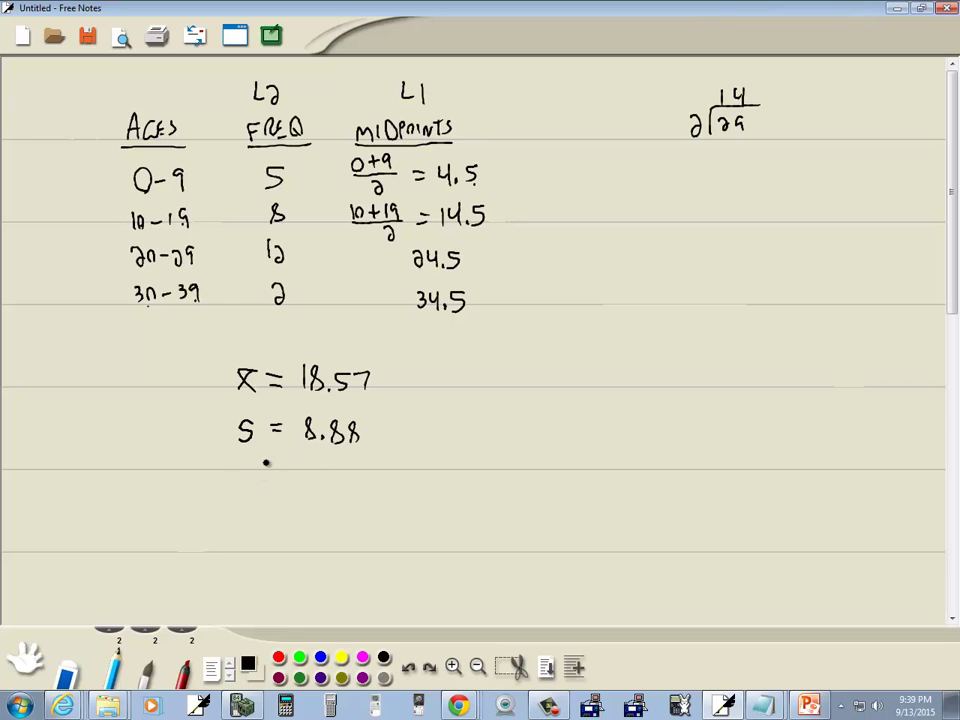
mouse_move(245, 475)
left_mouse_down()
mouse_move(237, 492)
mouse_move(259, 479)
left_mouse_up()
left_click(331, 695)
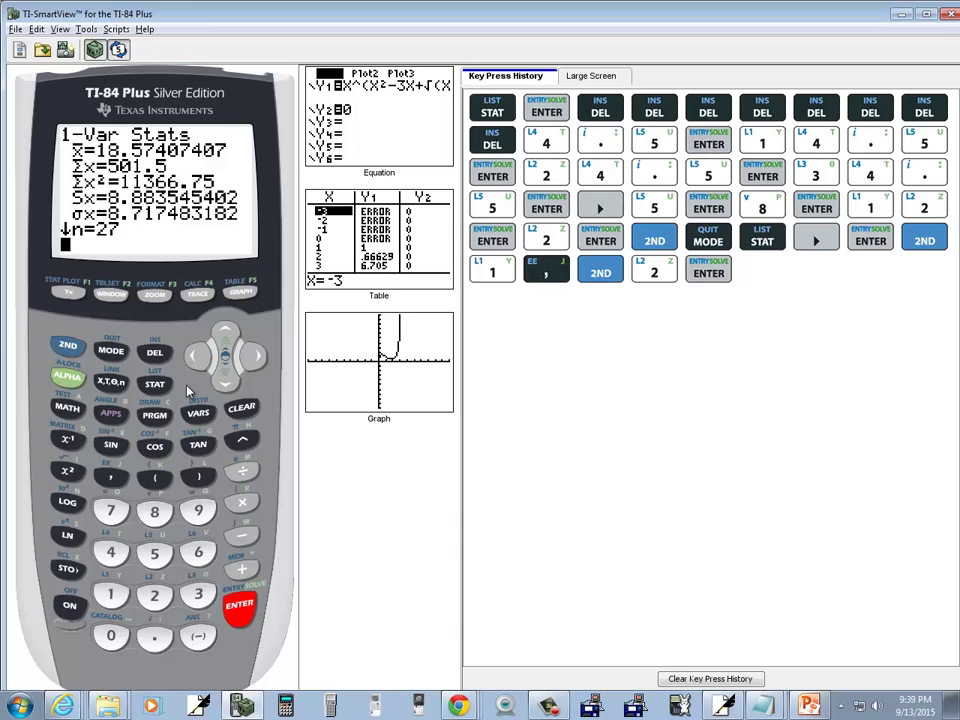
Square Sx from VARS Statistics to get the variance 78.91737892
left_click(202, 417)
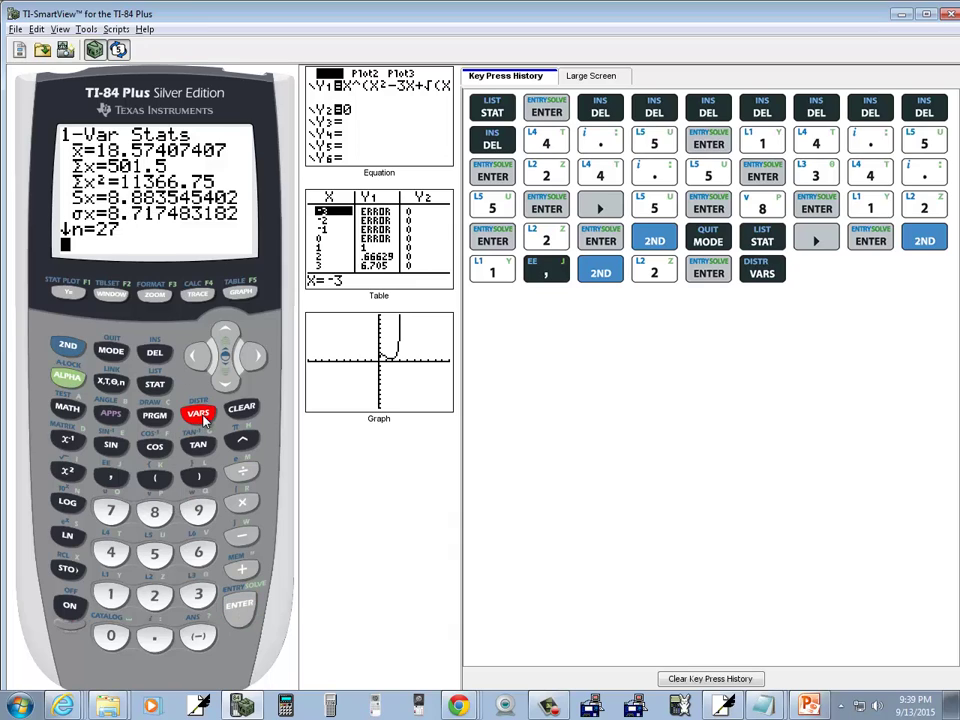
left_click(157, 558)
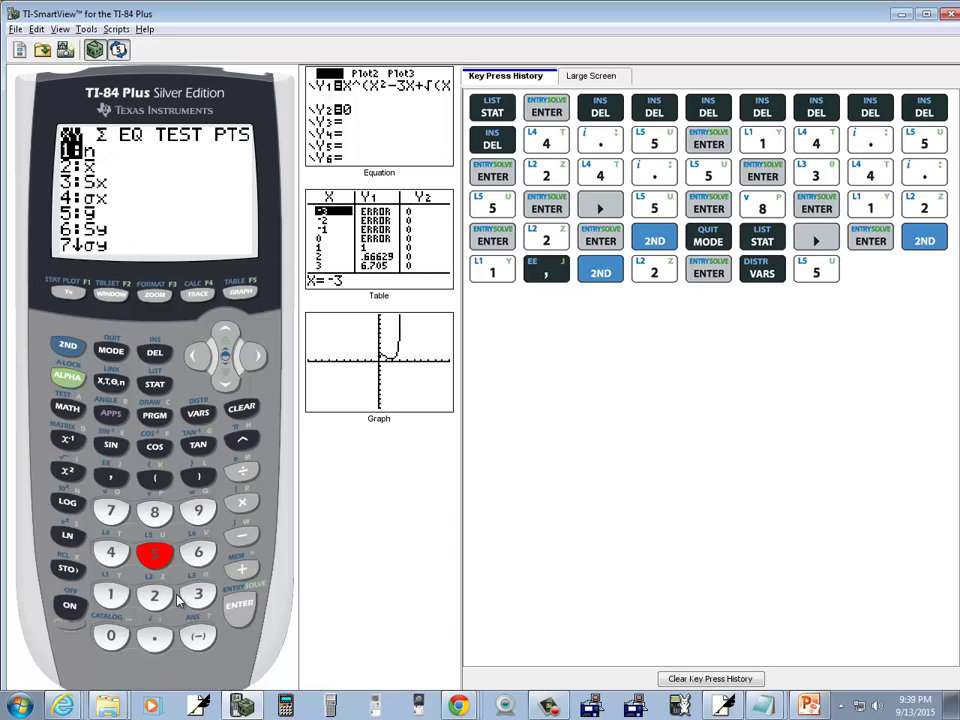
key("3")
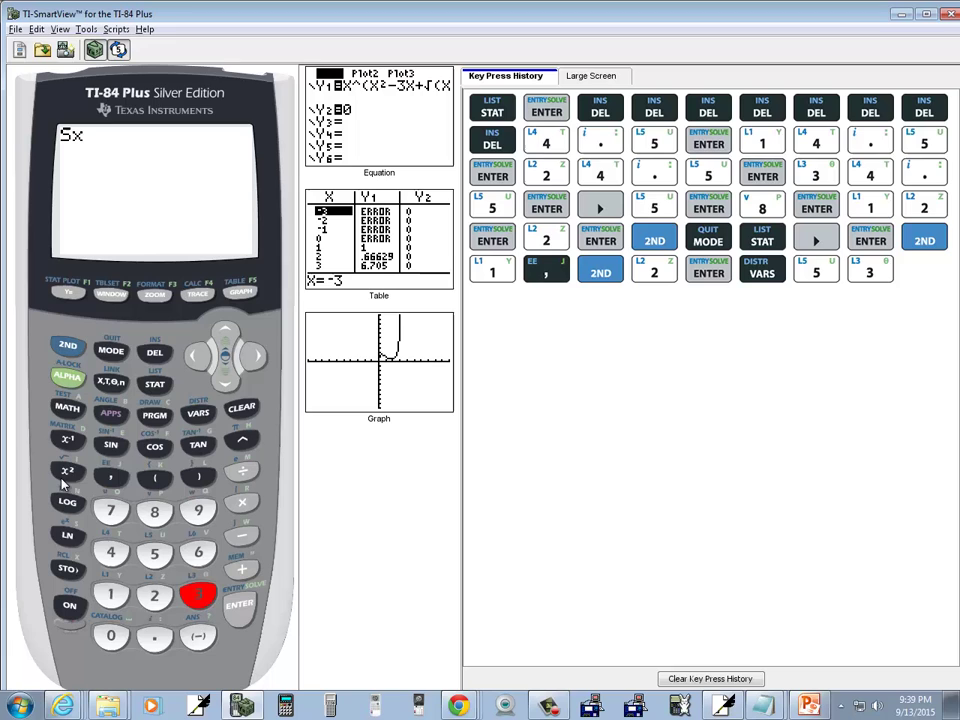
left_click(67, 471)
left_click(239, 606)
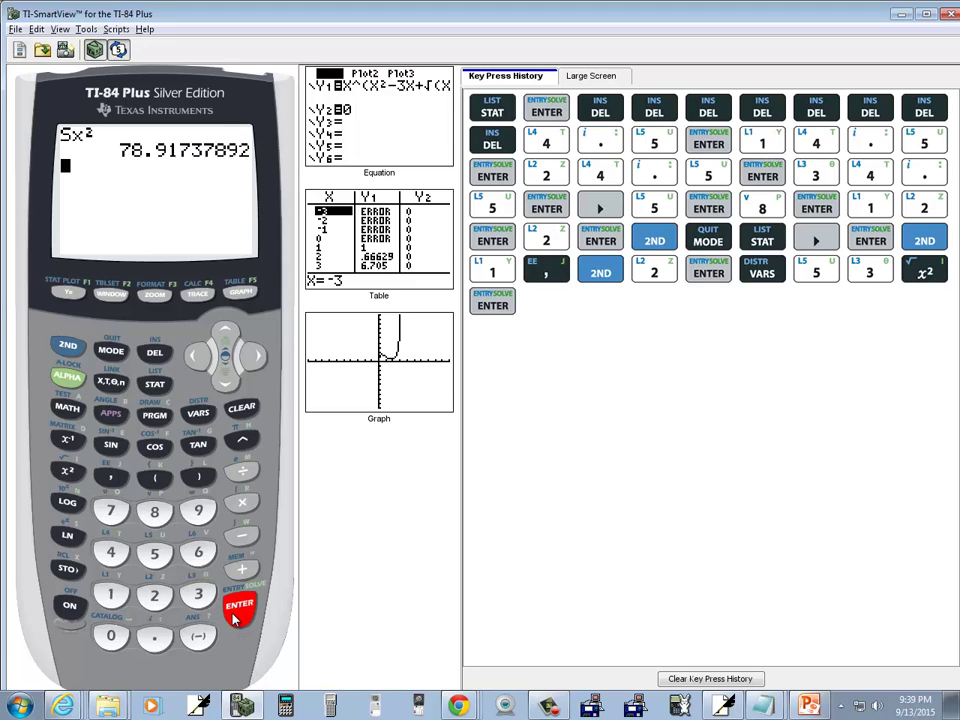
Handwrite 78.9 after S² = in the notes, checking the digits on the calculator
key("alt+Tab")
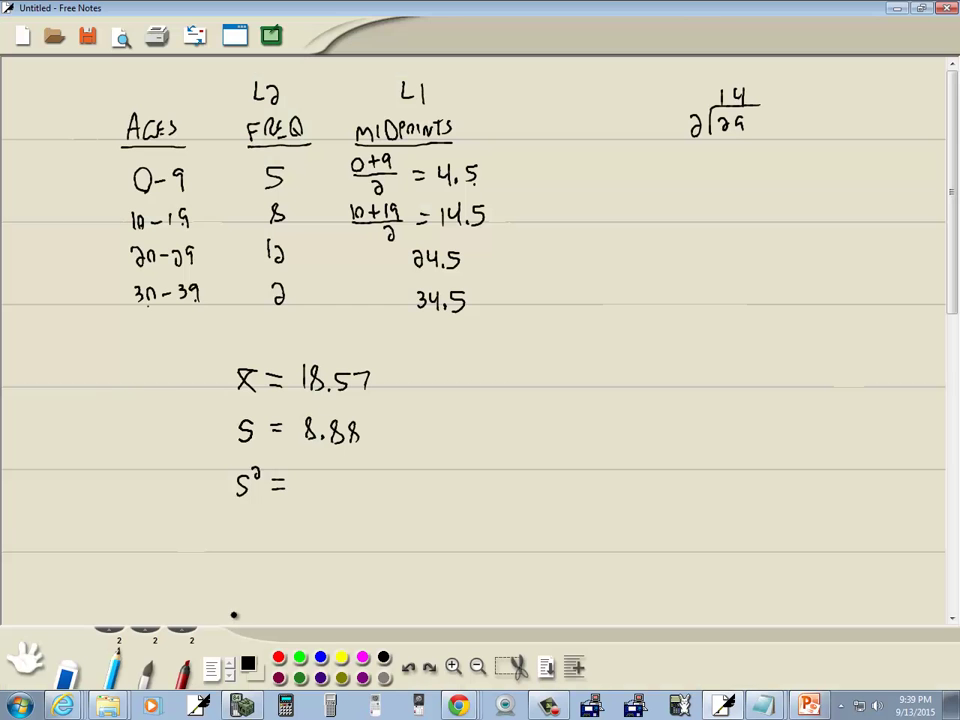
key("alt+Tab")
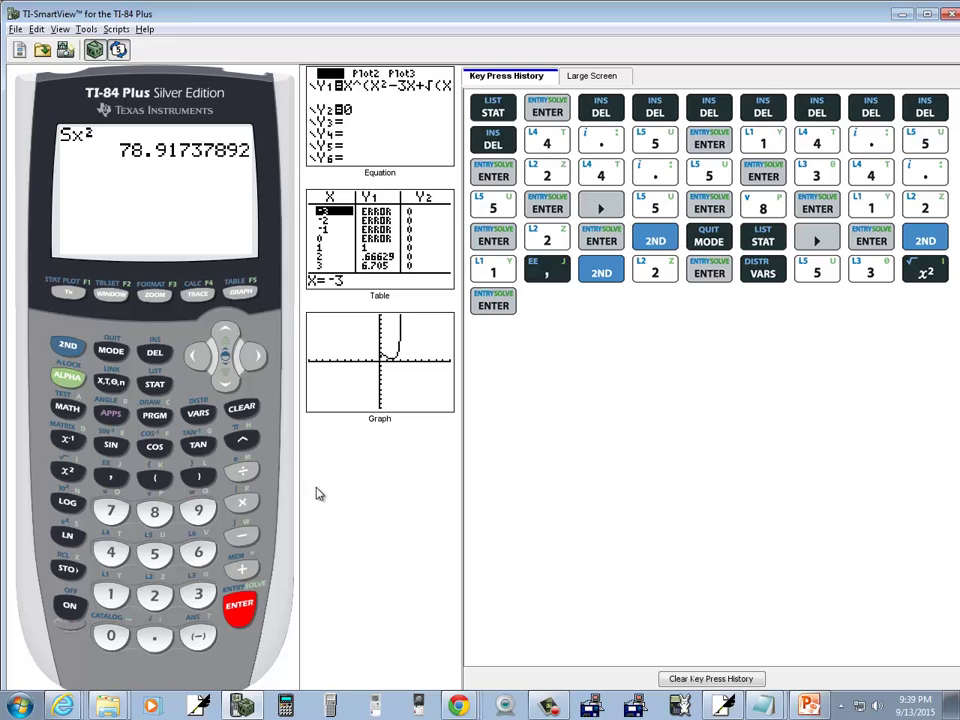
key("alt+Tab")
left_click_drag(329, 478, 336, 494)
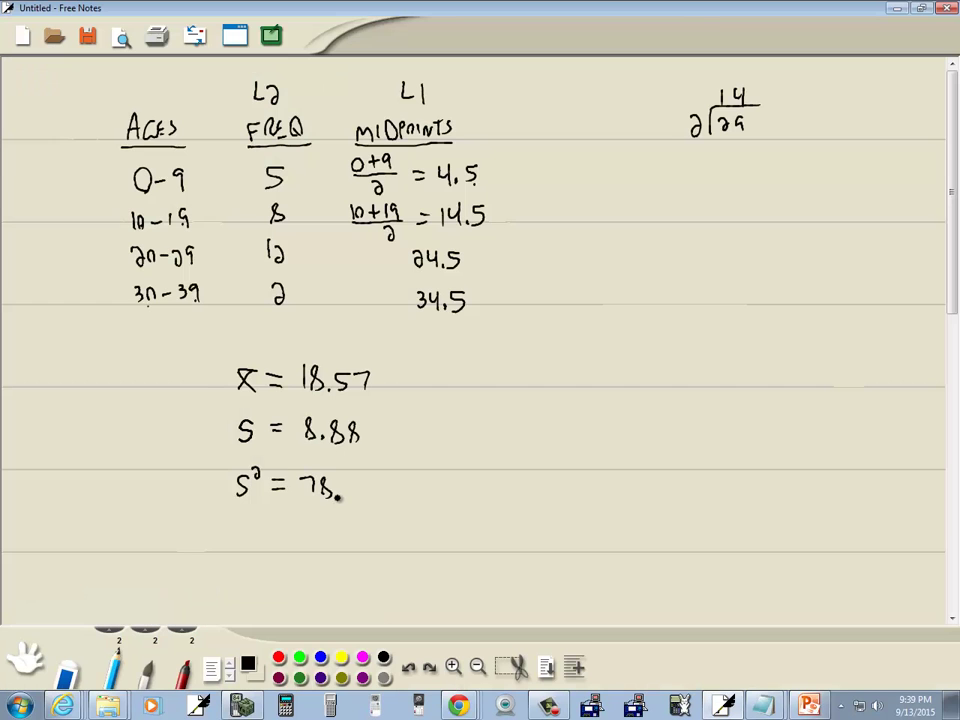
key("alt+Tab")
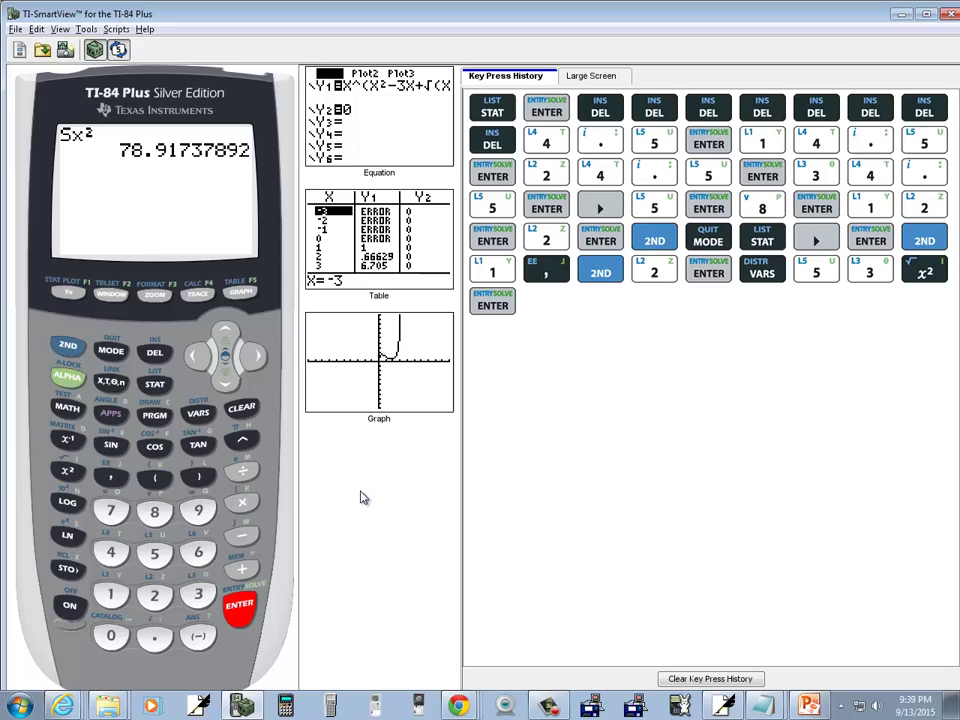
key("alt+Tab")
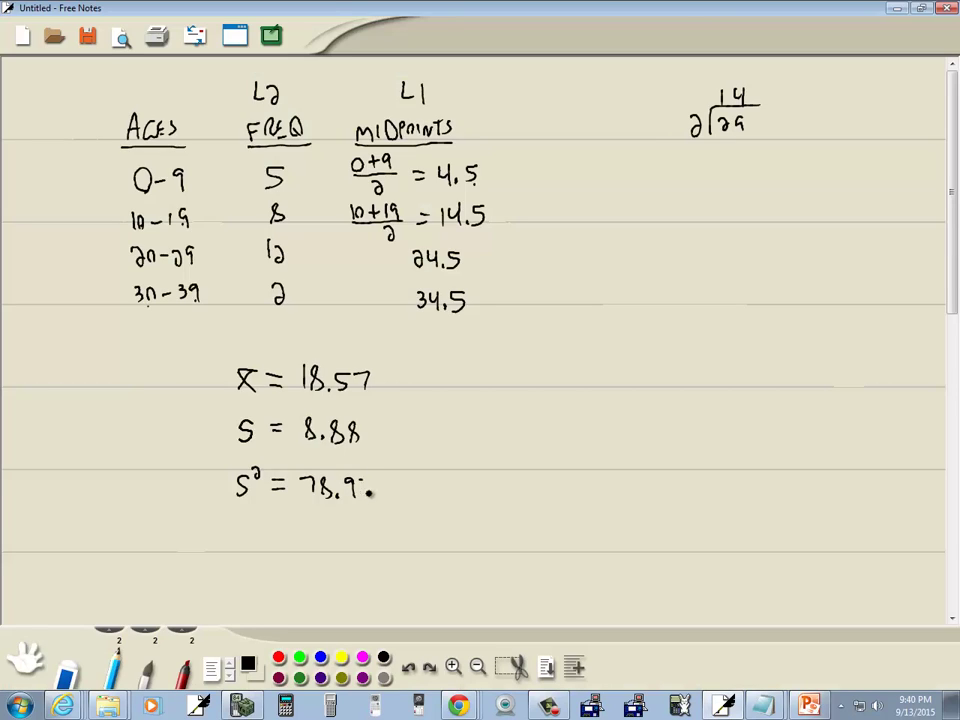